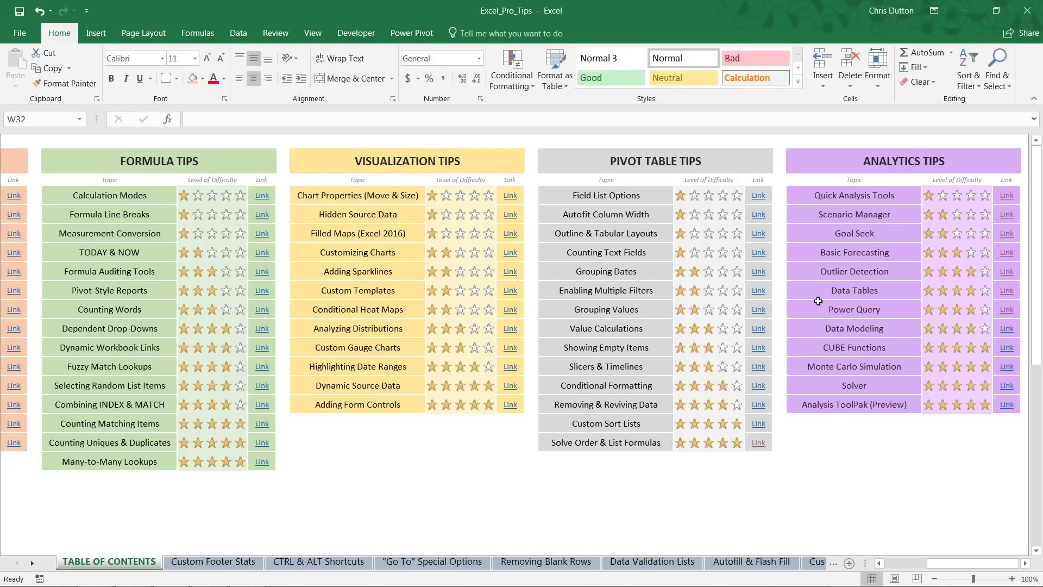
Jump from the table of contents to the blank Power Query sheet and show the Data ribbon
{"action": "left_click", "coordinate": [847, 314]}
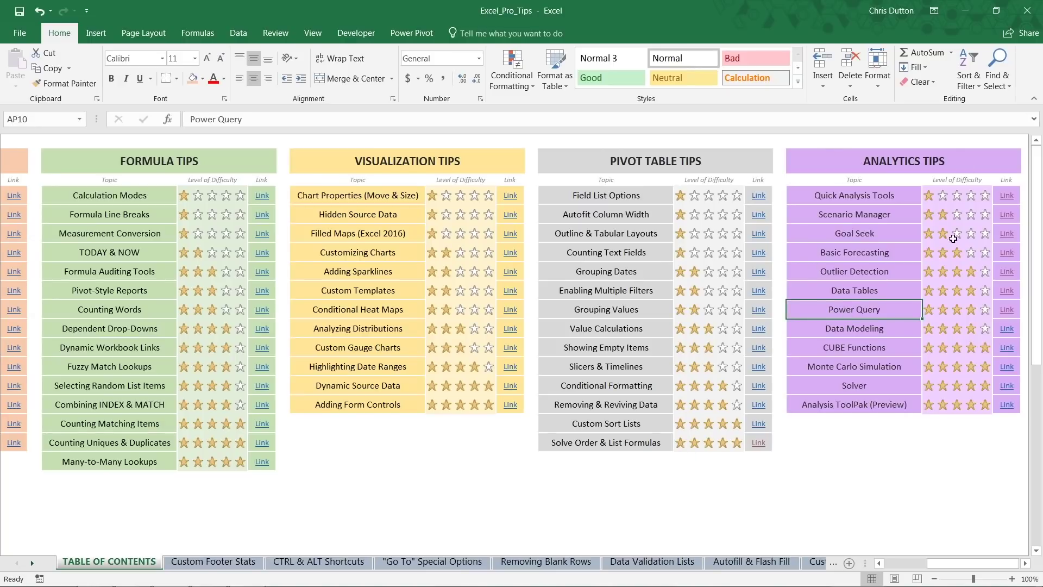
{"action": "left_click", "coordinate": [1007, 310]}
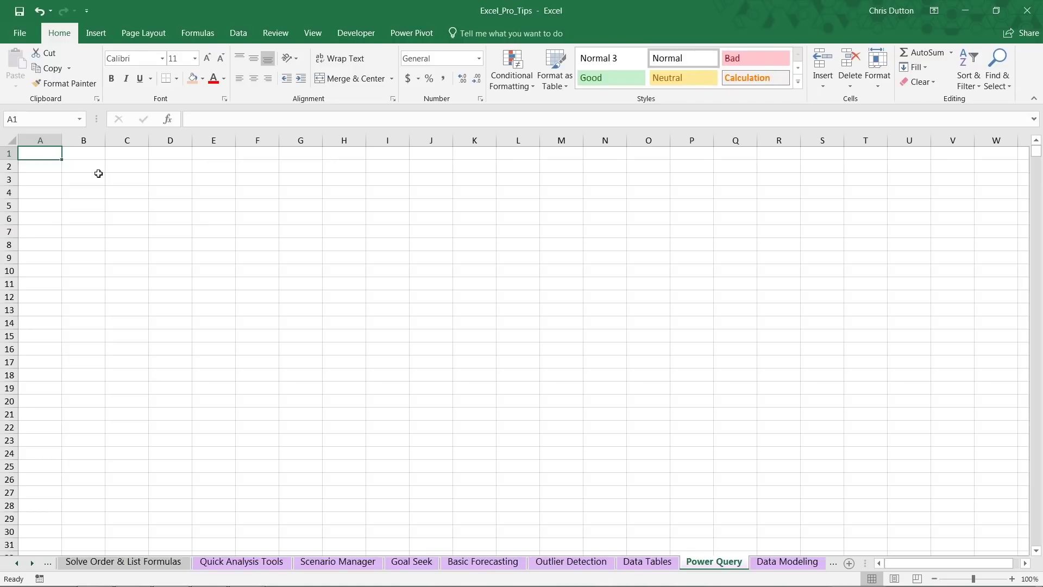
{"action": "left_click", "coordinate": [238, 34]}
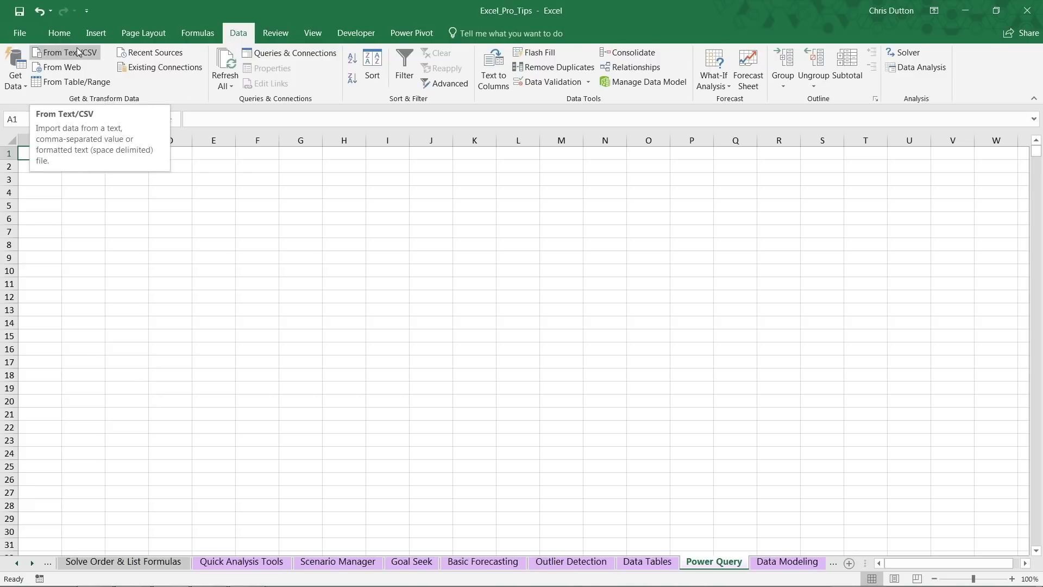
Import kickstarter_projects.csv through Get Data > From File > From Text/CSV
{"action": "left_click", "coordinate": [14, 85]}
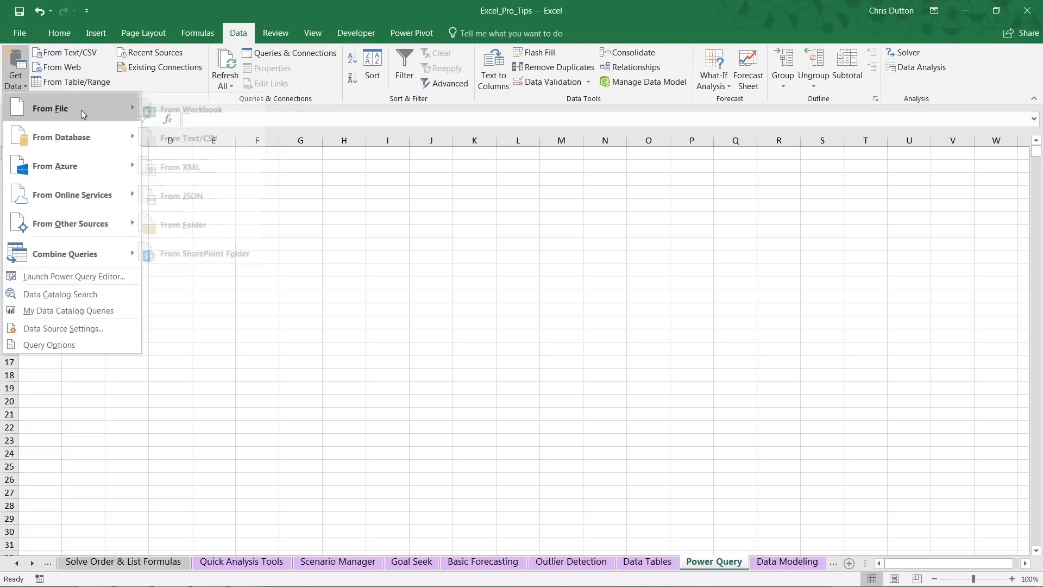
{"action": "mouse_move", "coordinate": [77, 142]}
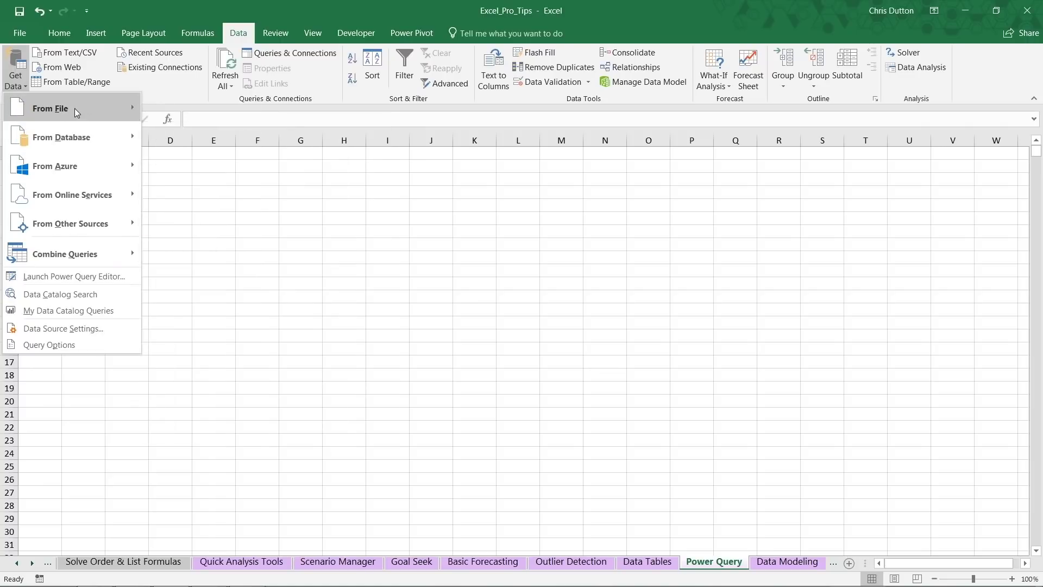
{"action": "mouse_move", "coordinate": [74, 108]}
{"action": "left_click", "coordinate": [197, 139]}
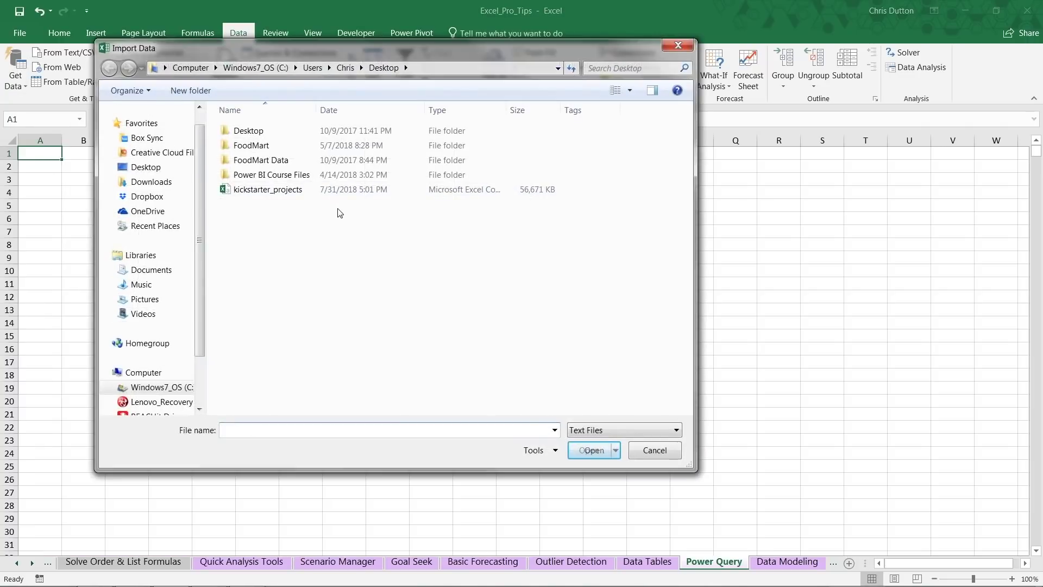
{"action": "left_click", "coordinate": [253, 190]}
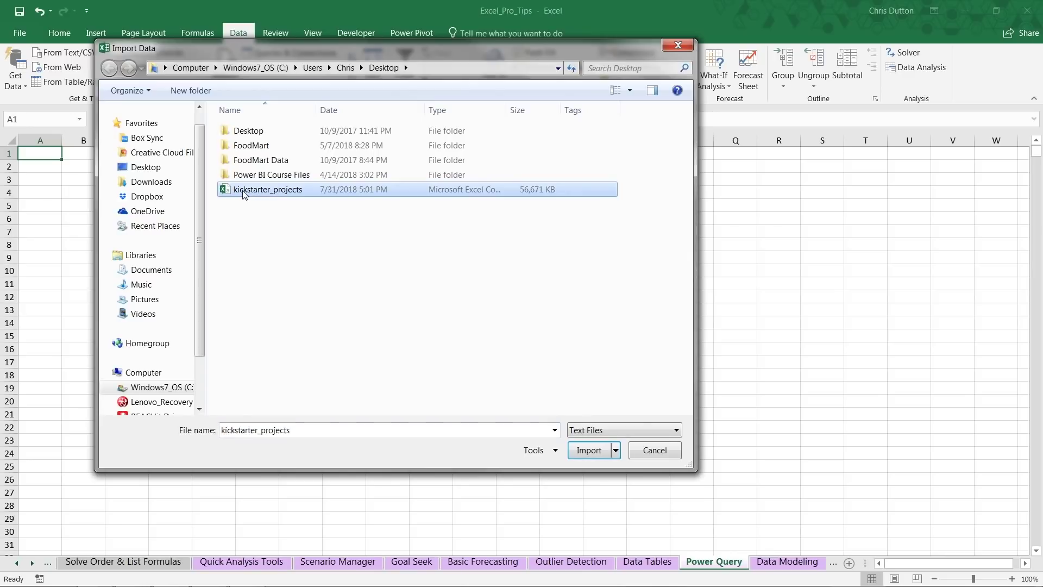
{"action": "double_click", "coordinate": [288, 191]}
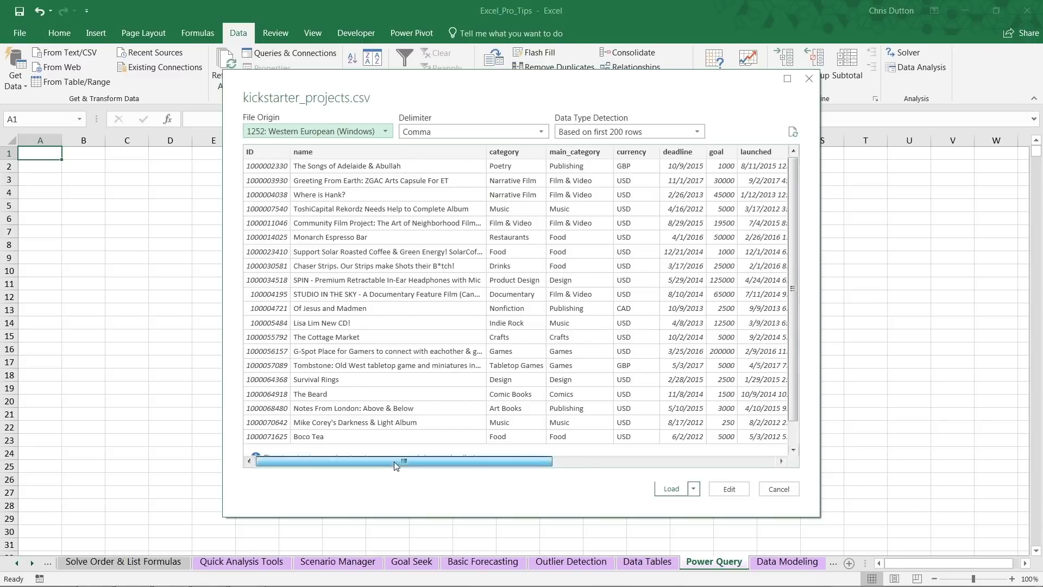
Scroll across the CSV preview's columns, then edit the kickstarter_projects query in Power Query Editor
{"action": "left_click_drag", "start_coordinate": [395, 465], "coordinate": [613, 466]}
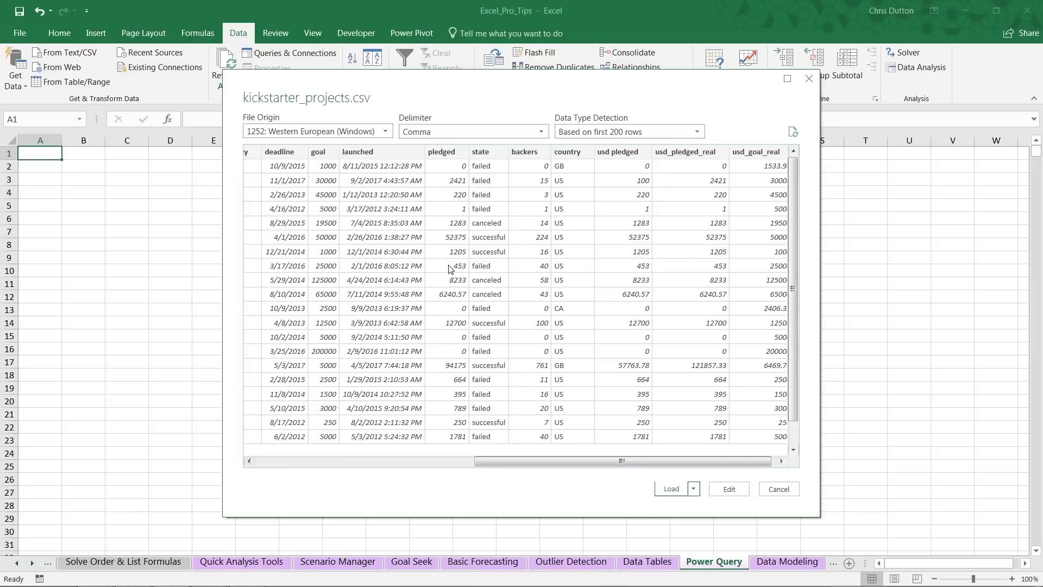
{"action": "left_click", "coordinate": [726, 488]}
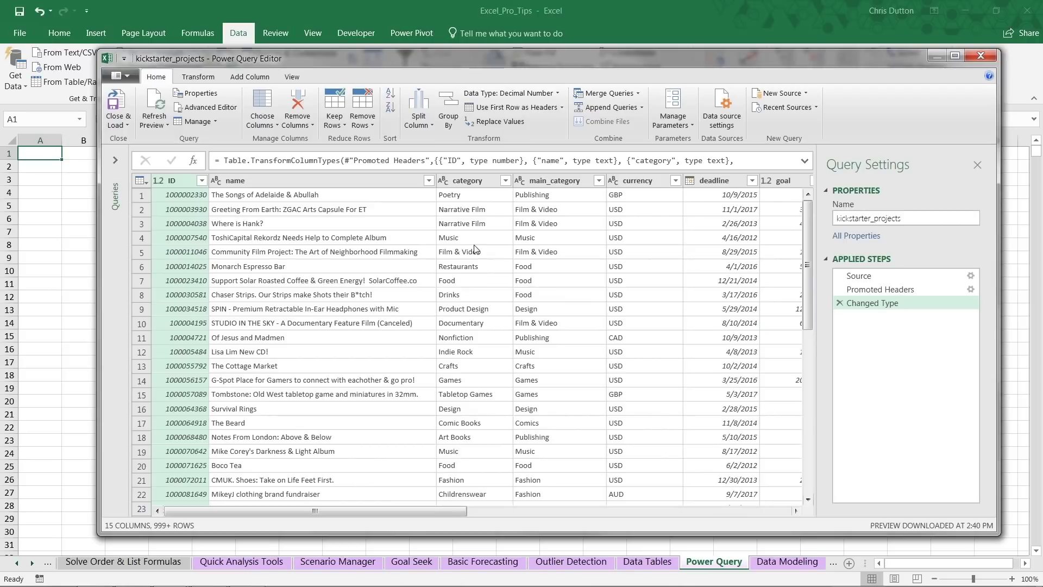
Review the Source, Promoted Headers and Changed Type steps, then bring up the deadline column's filter menu
{"action": "left_click", "coordinate": [854, 276]}
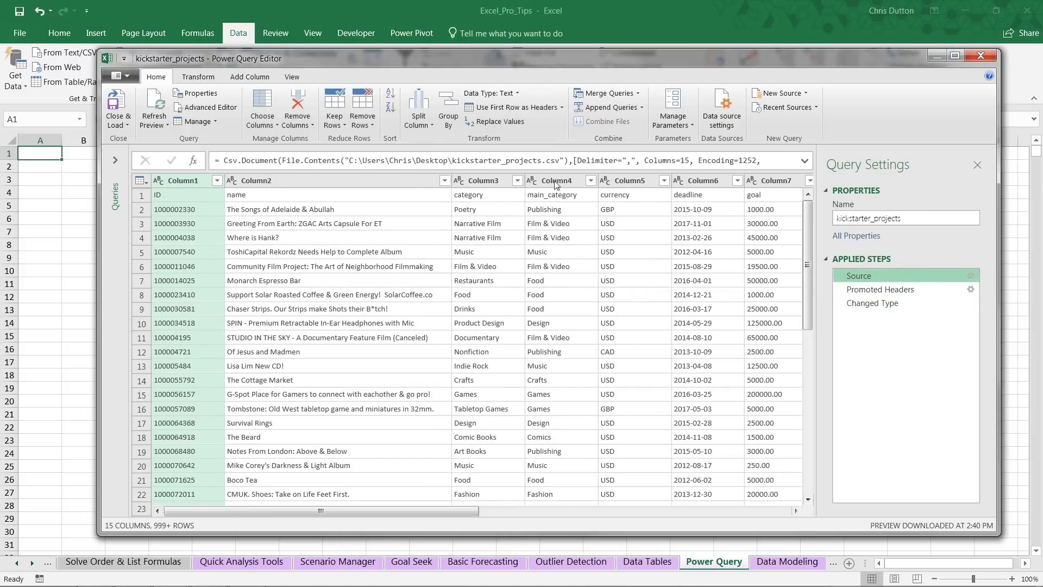
{"action": "left_click", "coordinate": [863, 291]}
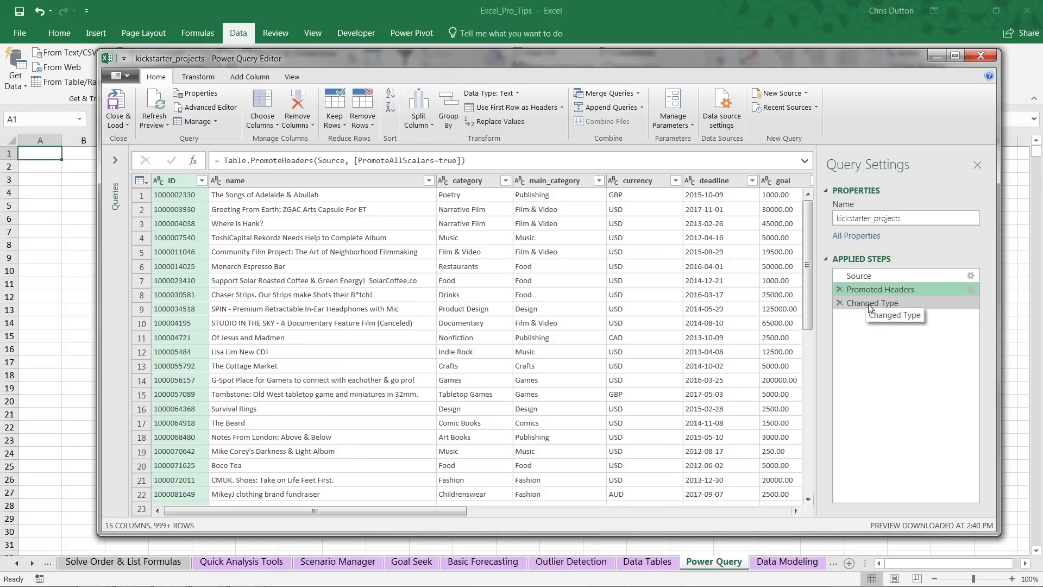
{"action": "left_click", "coordinate": [870, 304]}
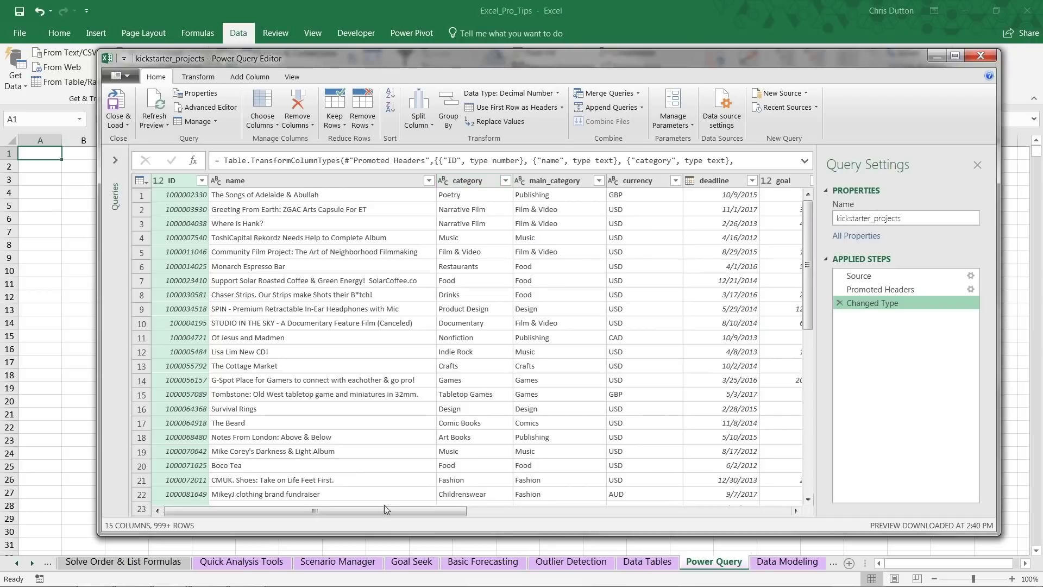
{"action": "left_click_drag", "start_coordinate": [379, 510], "coordinate": [604, 507]}
{"action": "left_click", "coordinate": [268, 180]}
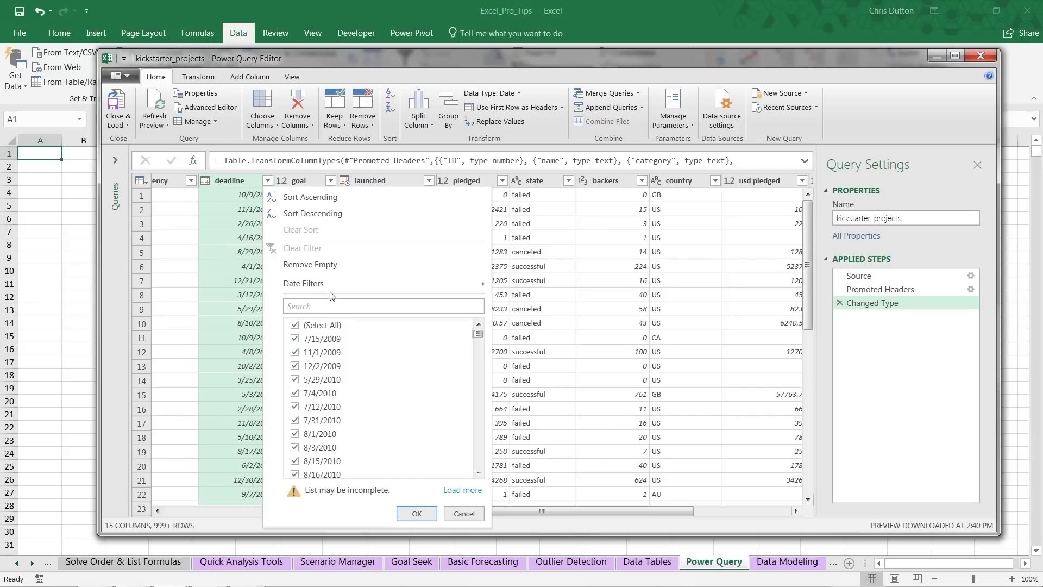
Filter the deadline column to dates after 12/31/2014 with Date Filters > After
{"action": "mouse_move", "coordinate": [325, 283]}
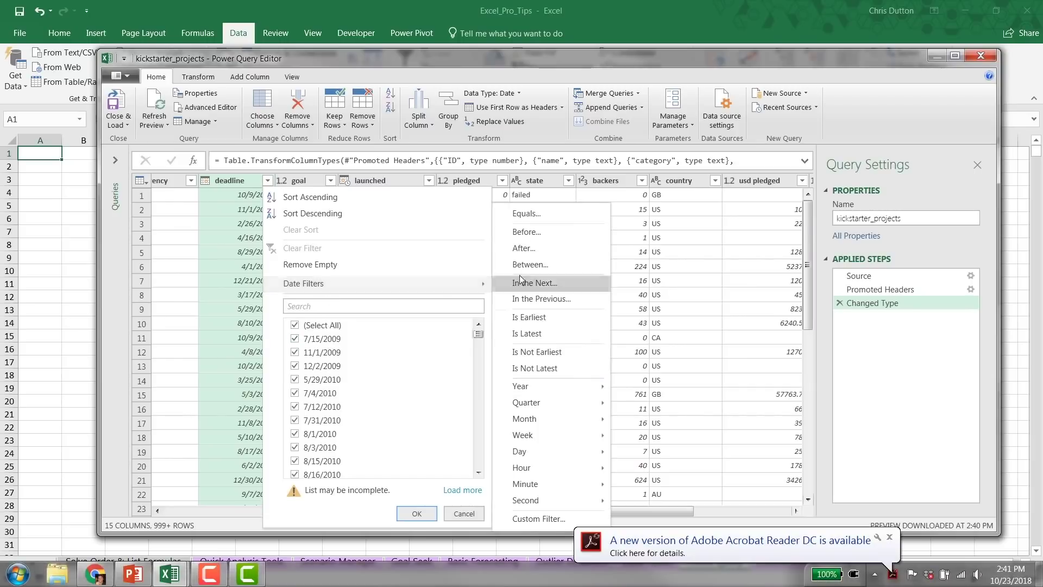
{"action": "left_click", "coordinate": [523, 249]}
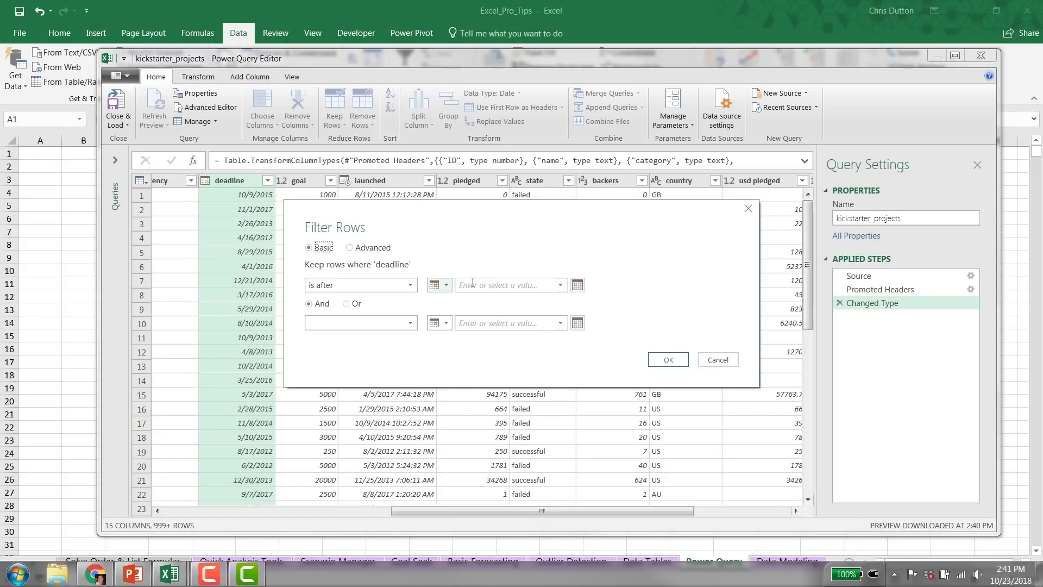
{"action": "left_click", "coordinate": [577, 285]}
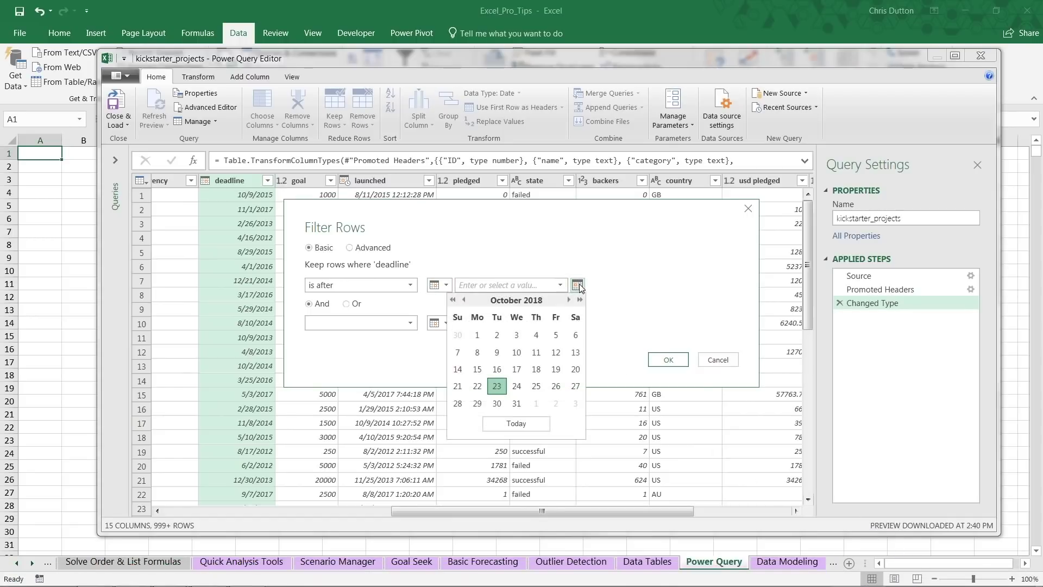
{"action": "left_click", "coordinate": [453, 300]}
{"action": "left_click", "coordinate": [453, 300]}
{"action": "left_click", "coordinate": [454, 300]}
{"action": "left_click", "coordinate": [453, 300]}
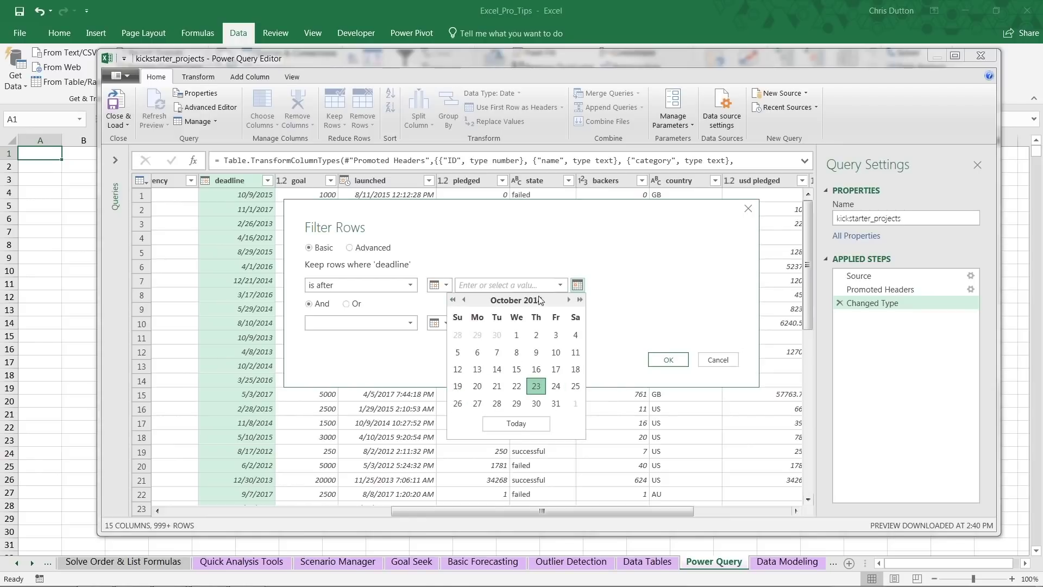
{"action": "left_click", "coordinate": [568, 300]}
{"action": "left_click", "coordinate": [568, 300]}
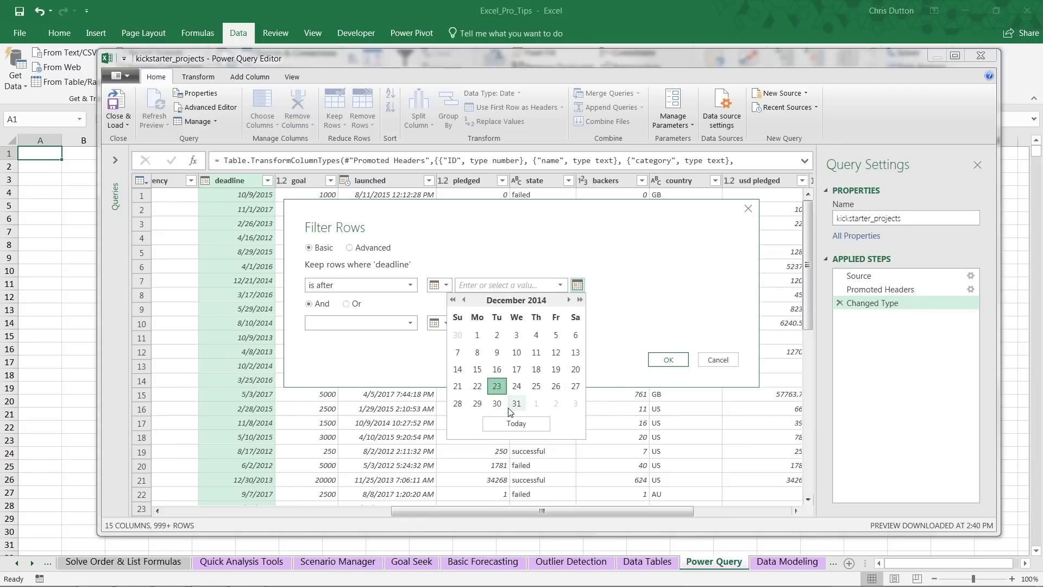
{"action": "left_click", "coordinate": [518, 395]}
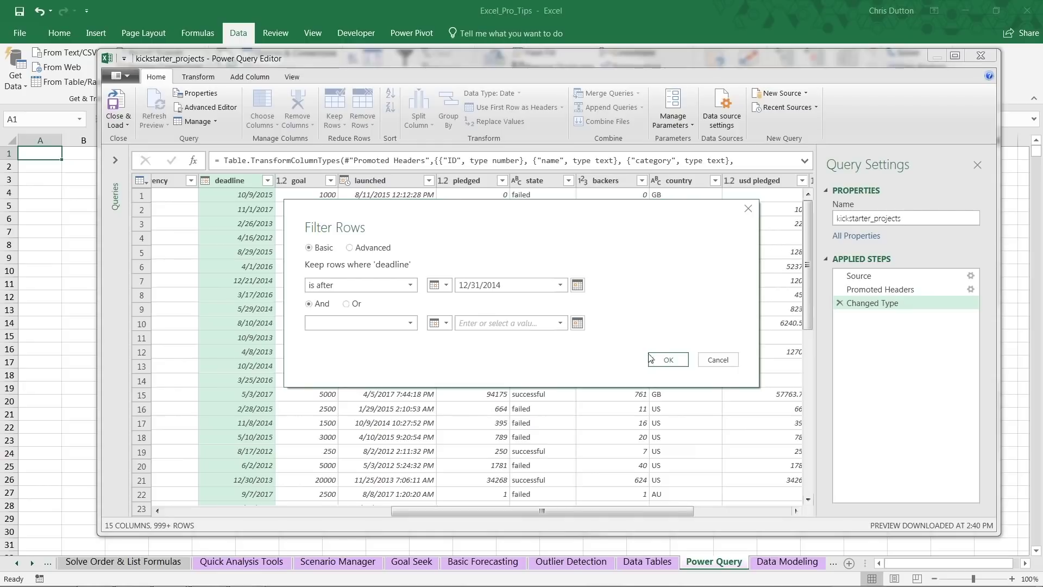
{"action": "left_click", "coordinate": [667, 359]}
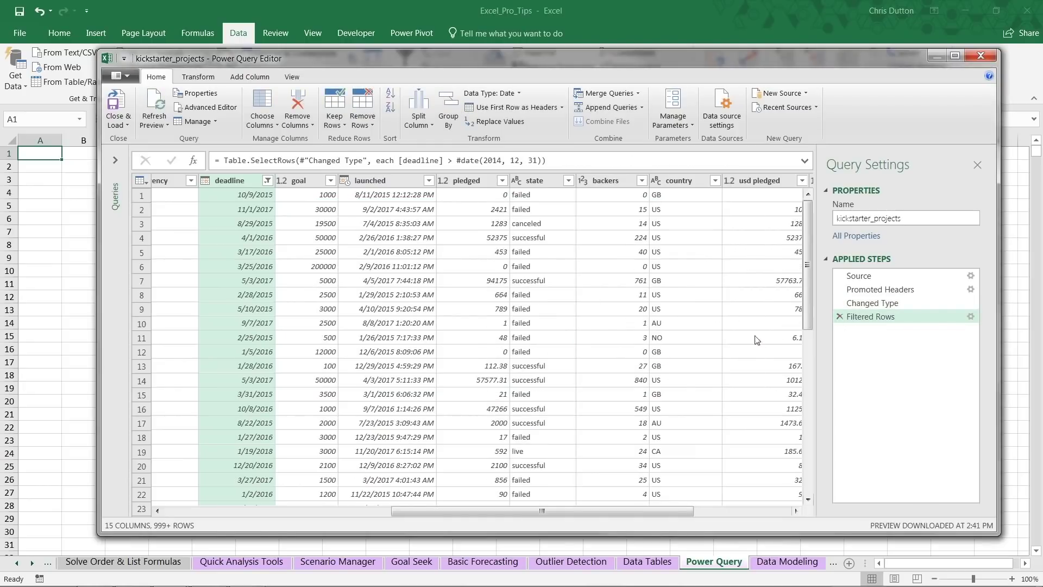
Sort deadline ascending and filter the country column to US only
{"action": "left_click", "coordinate": [267, 181]}
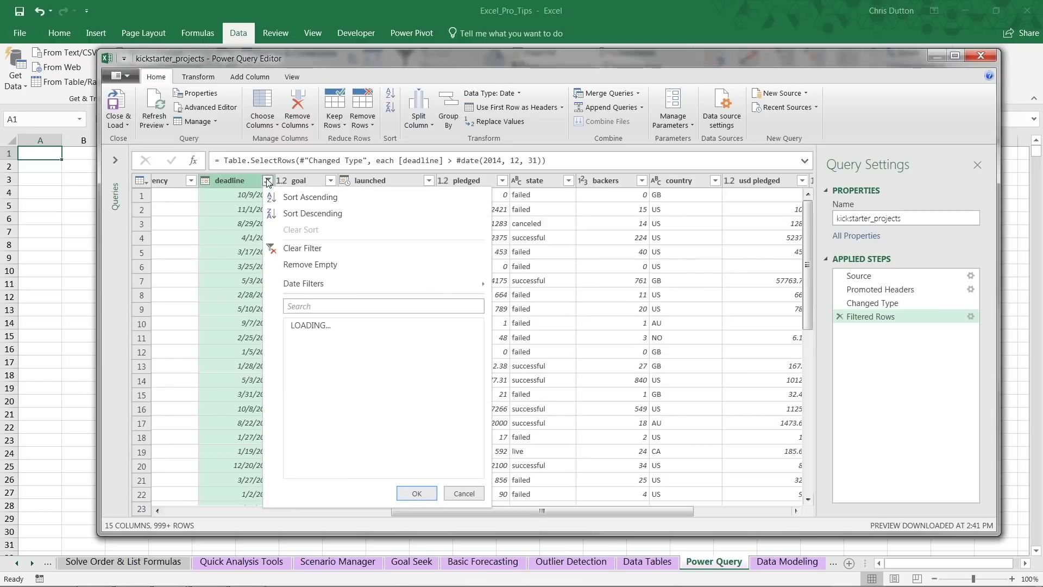
{"action": "left_click", "coordinate": [309, 198]}
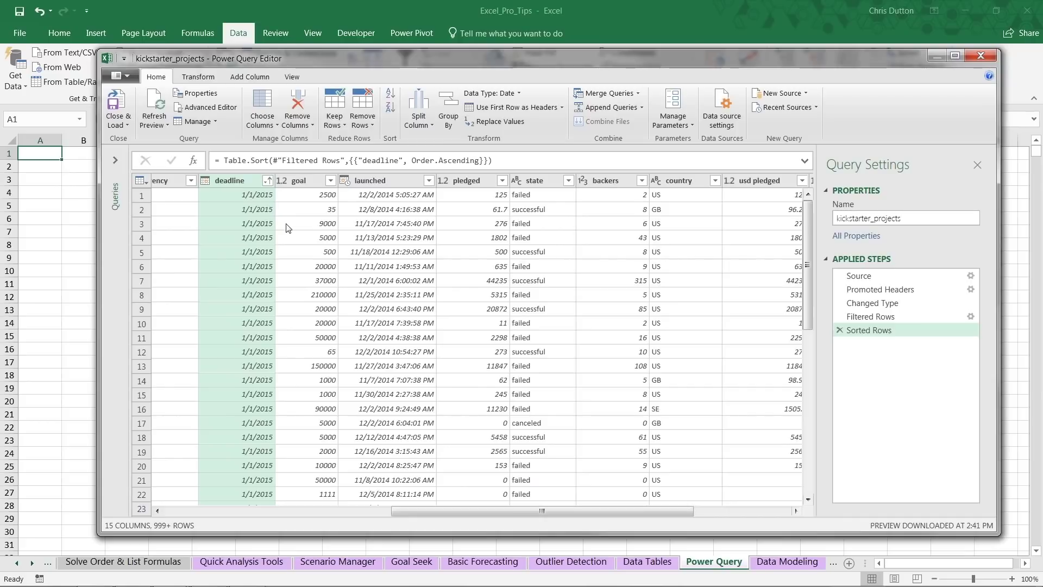
{"action": "left_click", "coordinate": [715, 181]}
{"action": "left_click", "coordinate": [524, 324]}
{"action": "left_click", "coordinate": [523, 474]}
{"action": "left_click", "coordinate": [645, 516]}
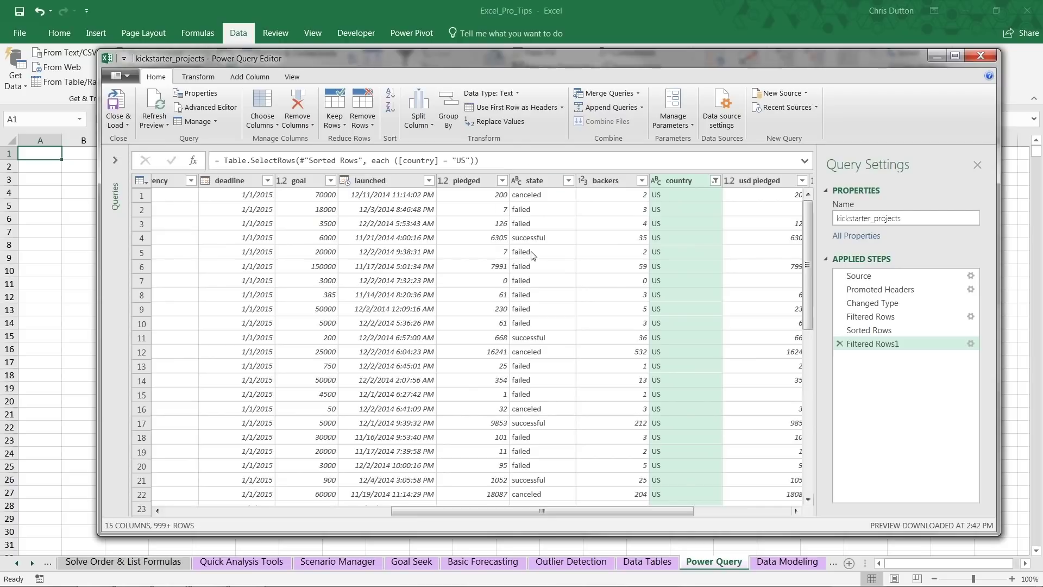
Filter the state column to keep only successful projects
{"action": "left_click", "coordinate": [569, 181]}
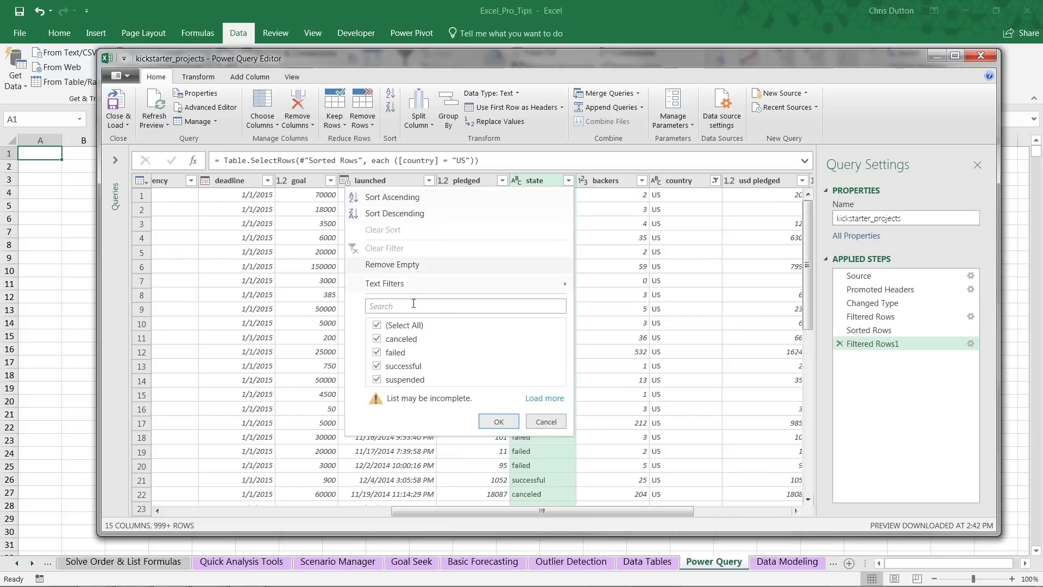
{"action": "left_click", "coordinate": [377, 325]}
{"action": "left_click", "coordinate": [382, 367]}
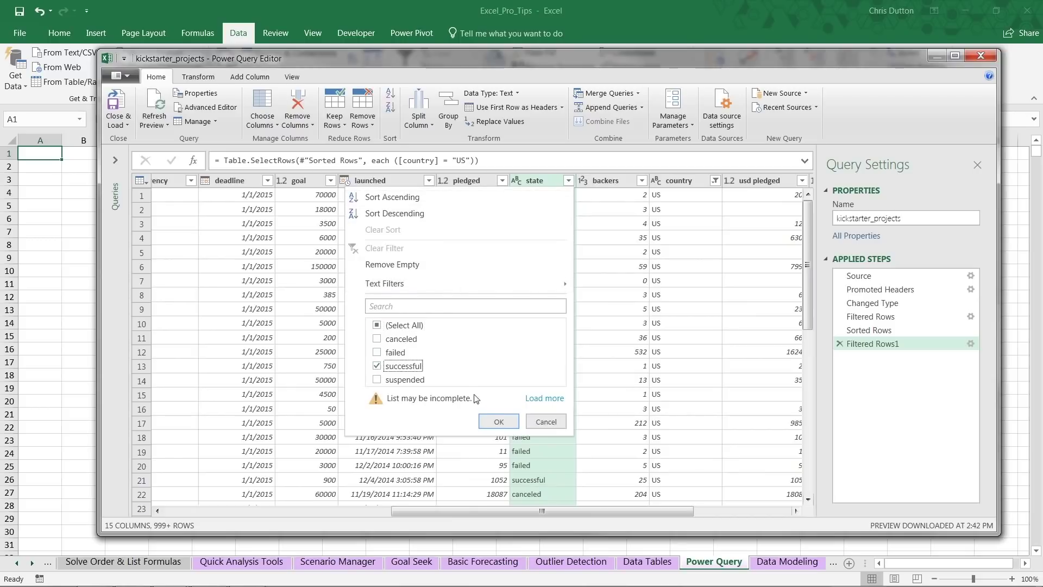
{"action": "left_click", "coordinate": [490, 418]}
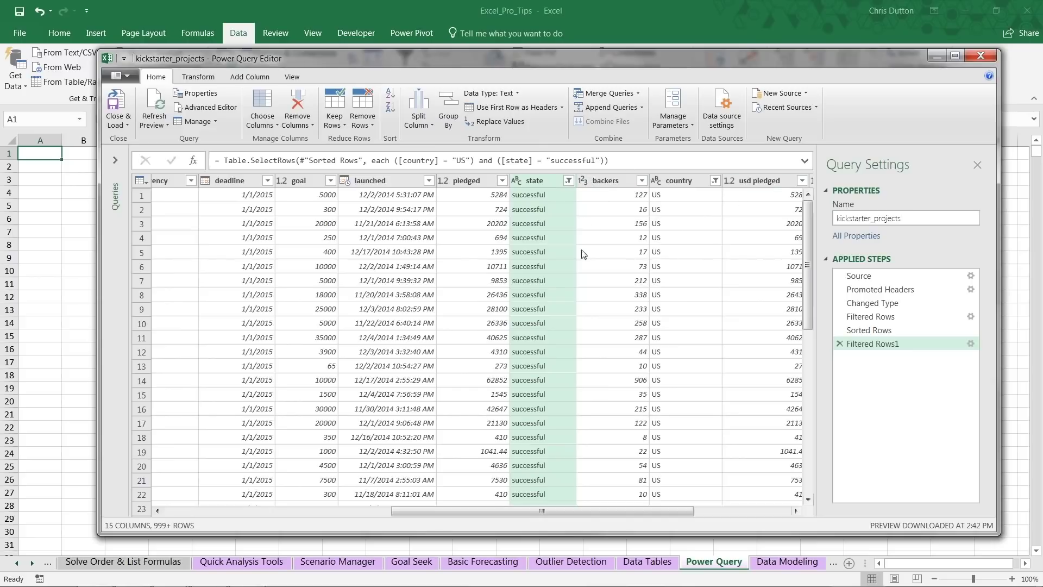
Load the query as a table at $A$1 of the existing worksheet, then close Queries & Connections
{"action": "left_click", "coordinate": [117, 125]}
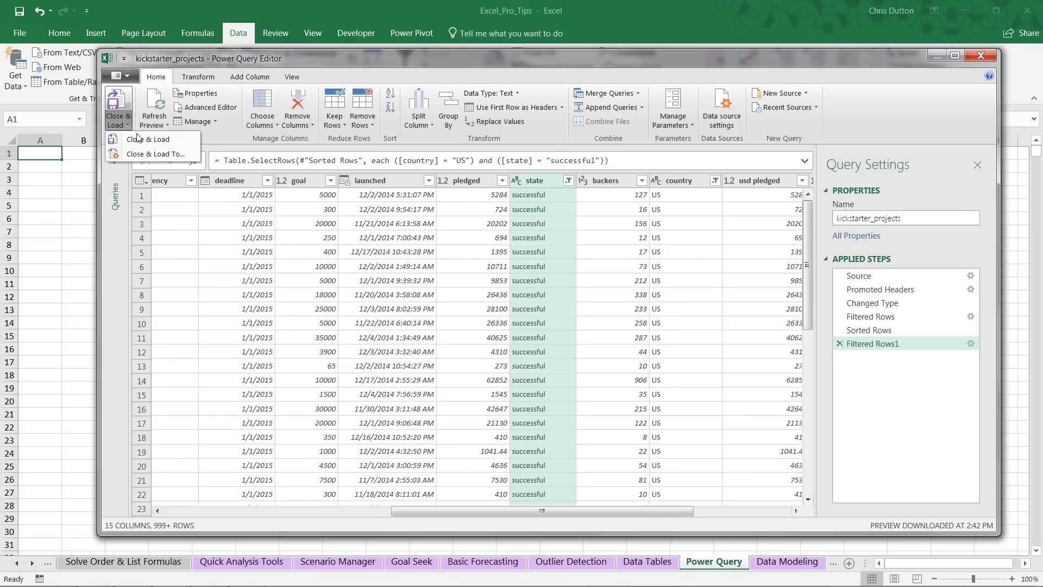
{"action": "left_click", "coordinate": [161, 154]}
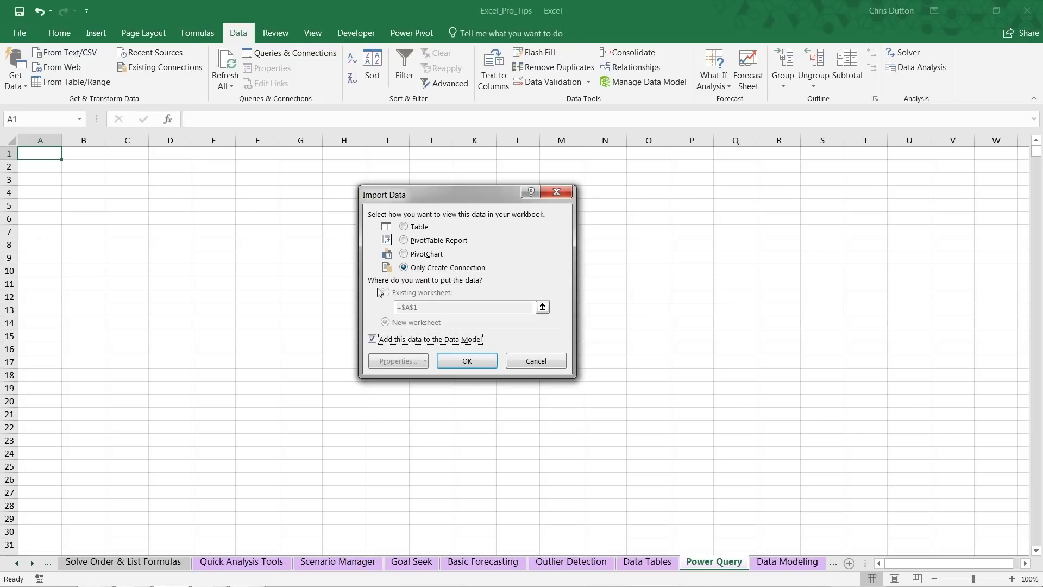
{"action": "left_click", "coordinate": [404, 227]}
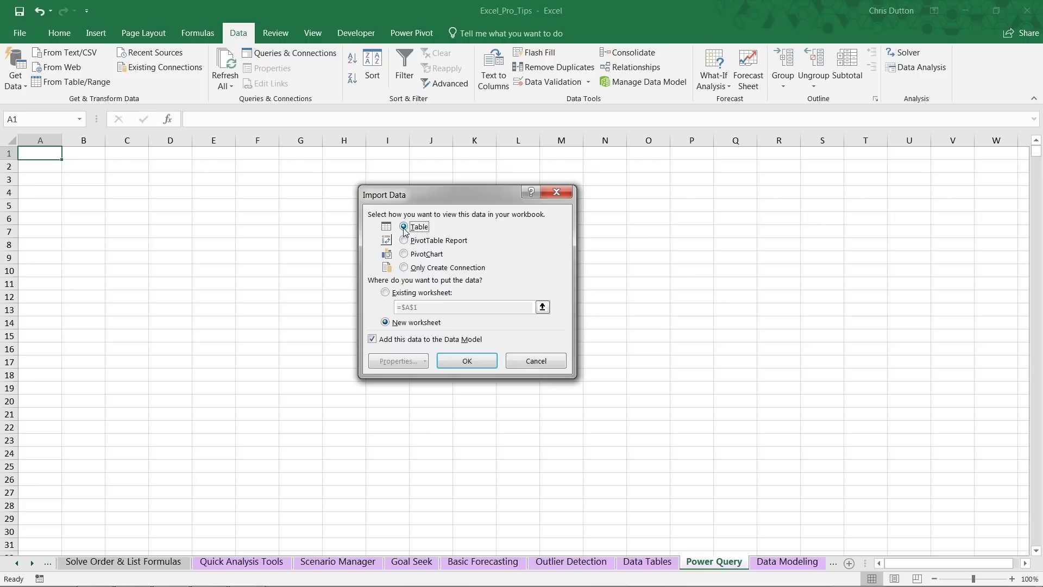
{"action": "left_click", "coordinate": [387, 293]}
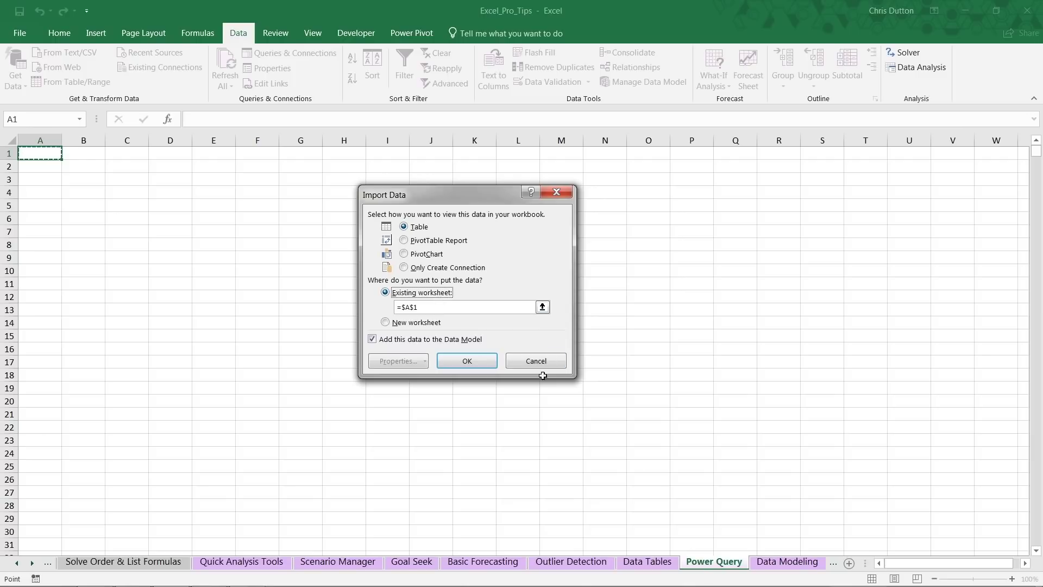
{"action": "left_click", "coordinate": [467, 361]}
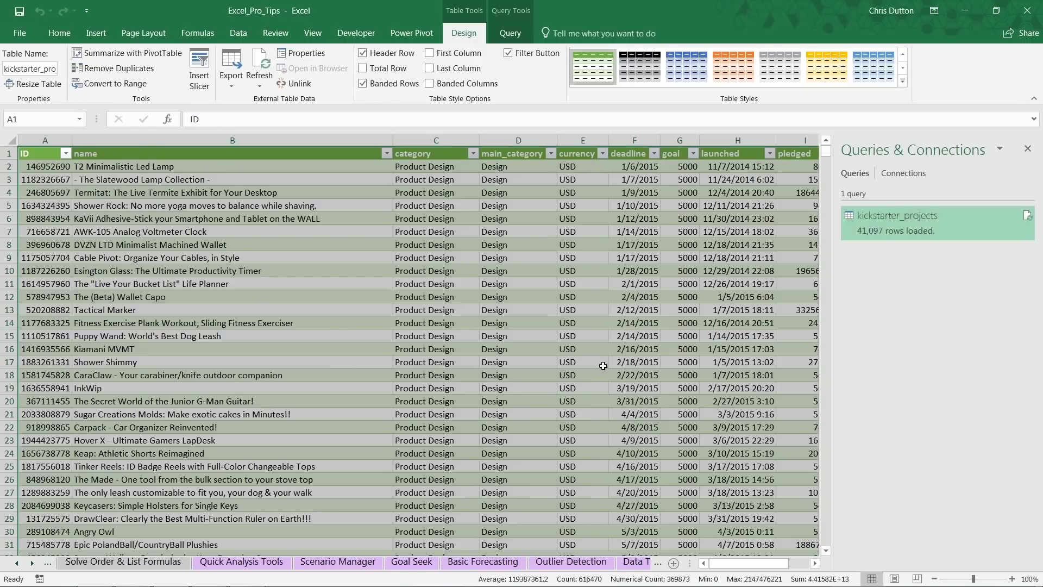
{"action": "left_click", "coordinate": [1027, 148]}
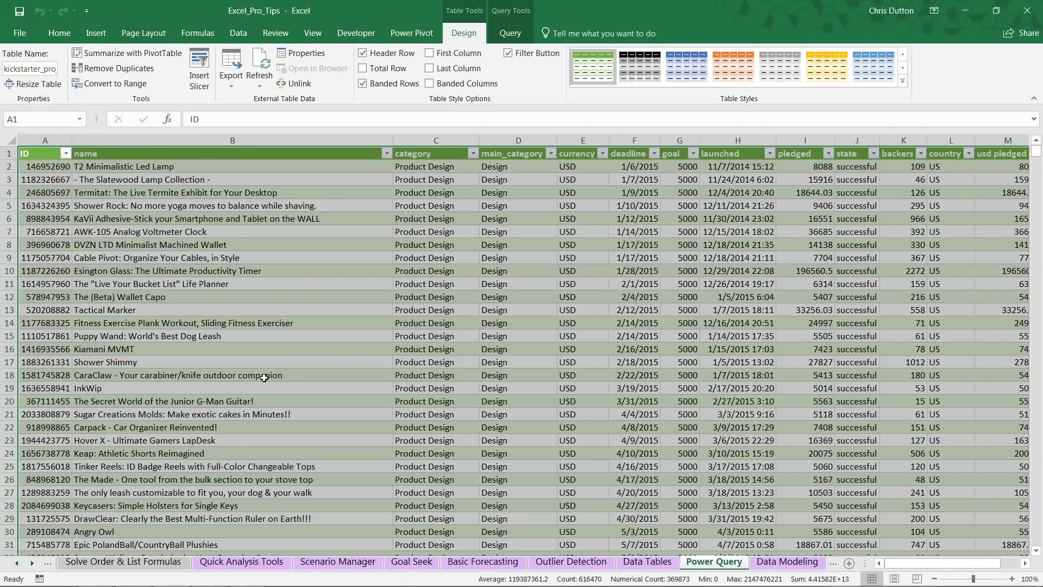
Insert a PivotTable from the kickstarter_projects table on a new worksheet
{"action": "left_click", "coordinate": [96, 34]}
{"action": "left_click", "coordinate": [22, 64]}
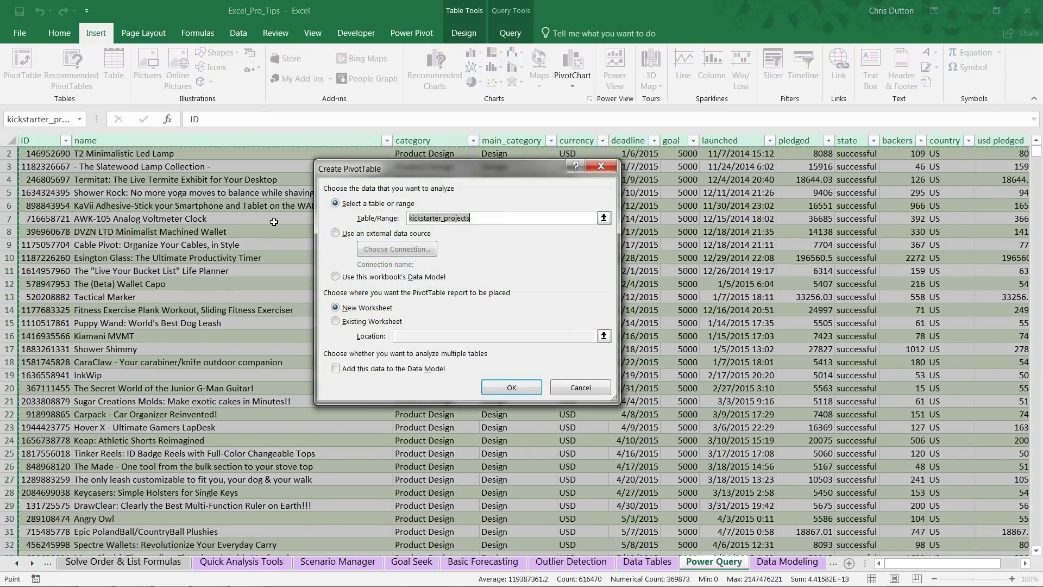
{"action": "left_click", "coordinate": [502, 388]}
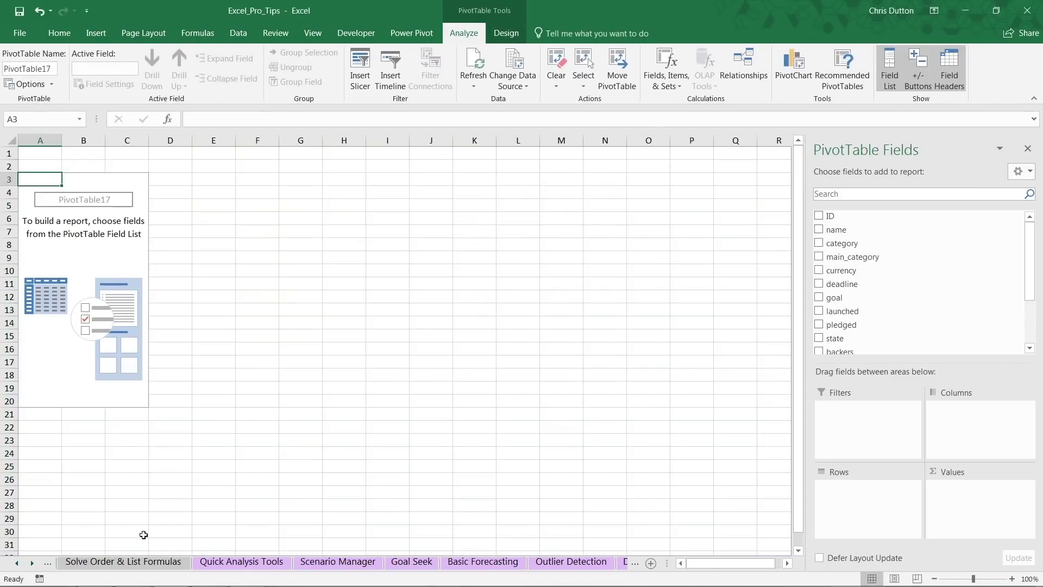
Rename the new Sheet10 to 'Kickstarter Pivot'
{"action": "left_click", "coordinate": [32, 563]}
{"action": "left_click", "coordinate": [32, 563]}
{"action": "left_click", "coordinate": [32, 563]}
{"action": "double_click", "coordinate": [378, 563]}
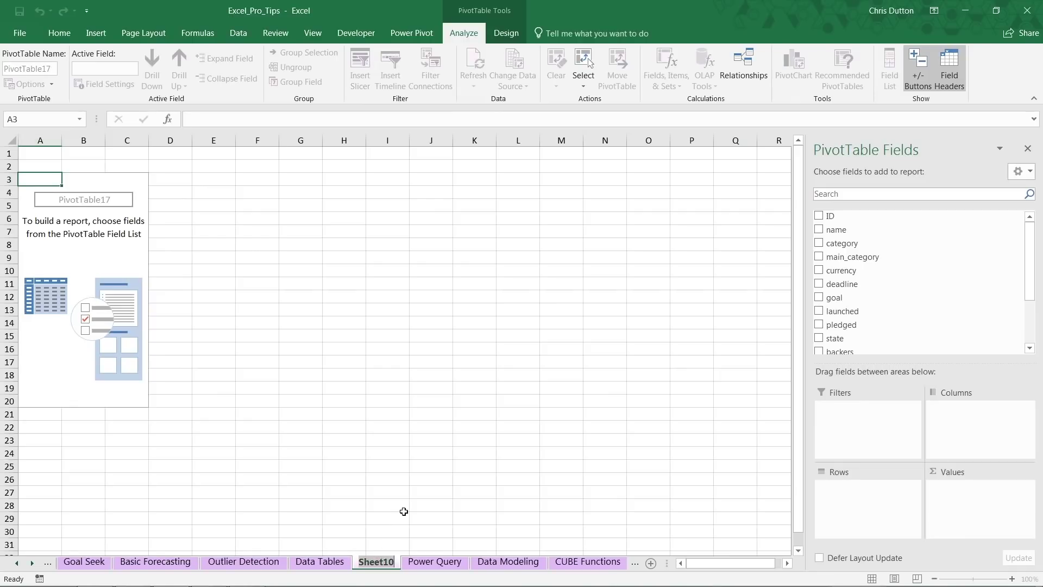
{"action": "type", "text": "Kicksta"}
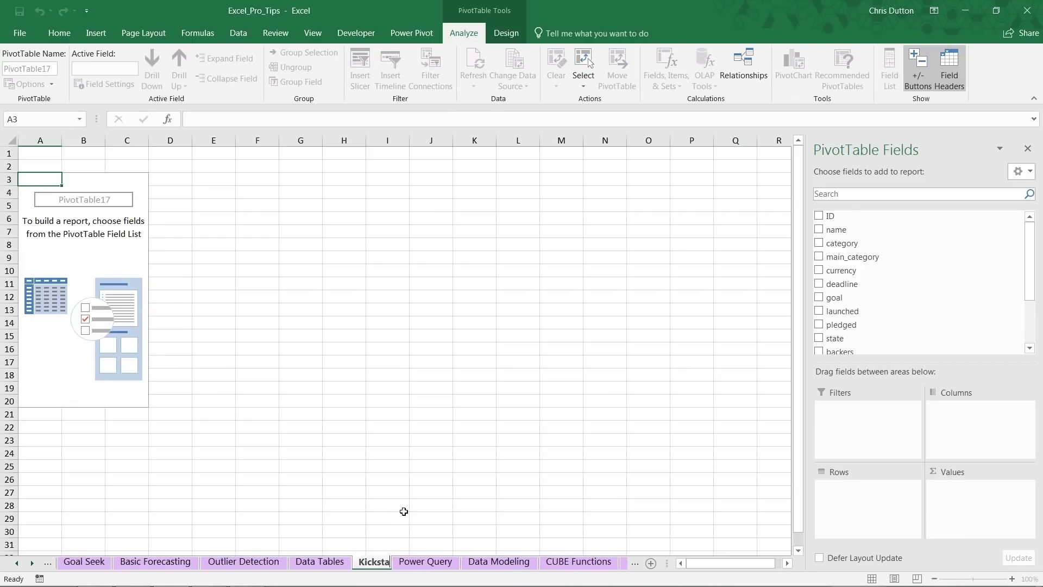
{"action": "type", "text": "rter Pivot"}
{"action": "key", "text": "Return"}
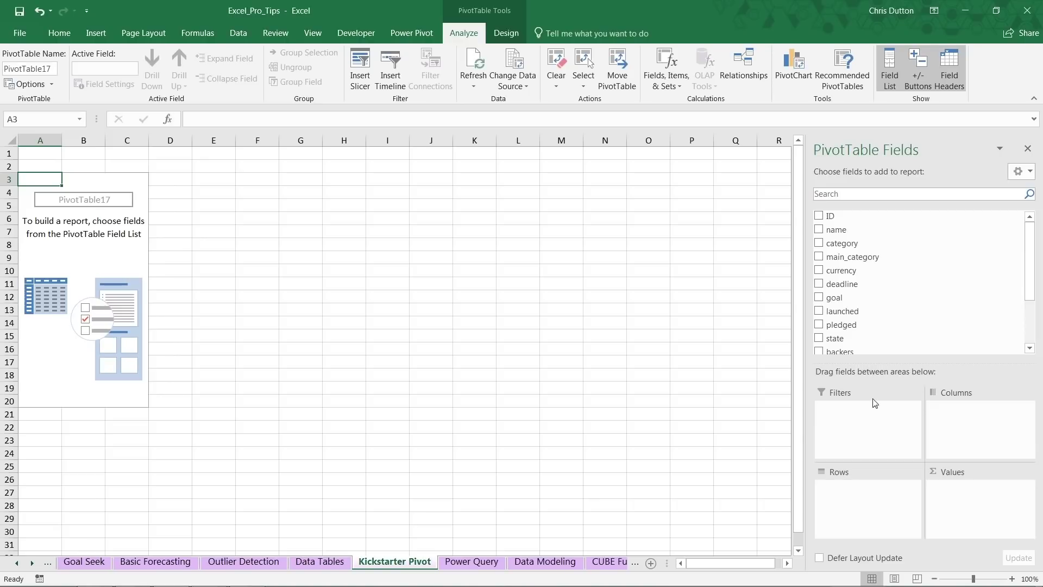
Put main_category in Rows and Sum of usd pledged in Values
{"action": "mouse_move", "coordinate": [1030, 281]}
{"action": "left_mouse_down"}
{"action": "mouse_move", "coordinate": [1031, 303]}
{"action": "mouse_move", "coordinate": [1032, 263]}
{"action": "left_mouse_up"}
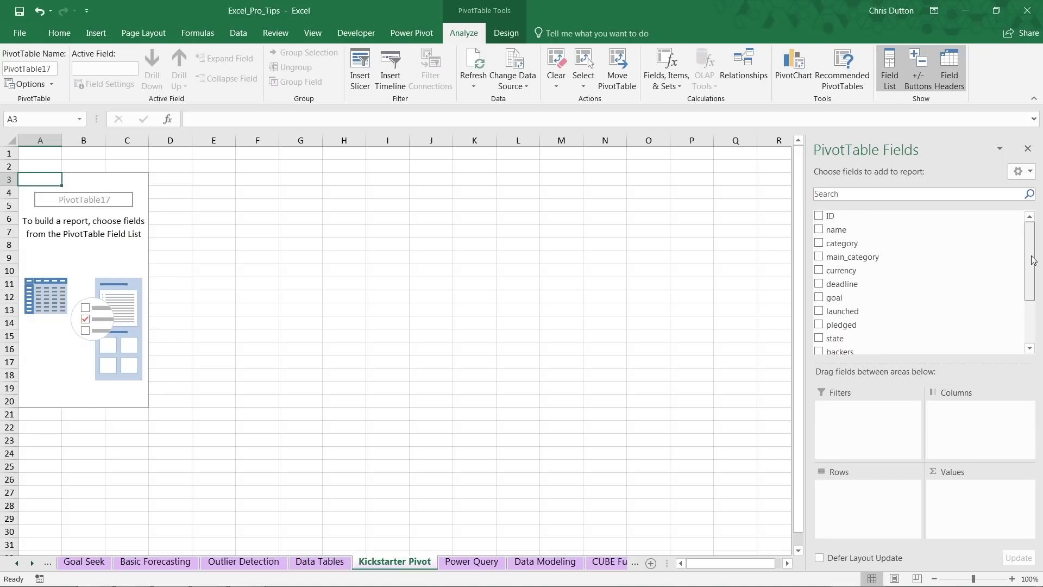
{"action": "left_click_drag", "start_coordinate": [854, 261], "coordinate": [884, 508]}
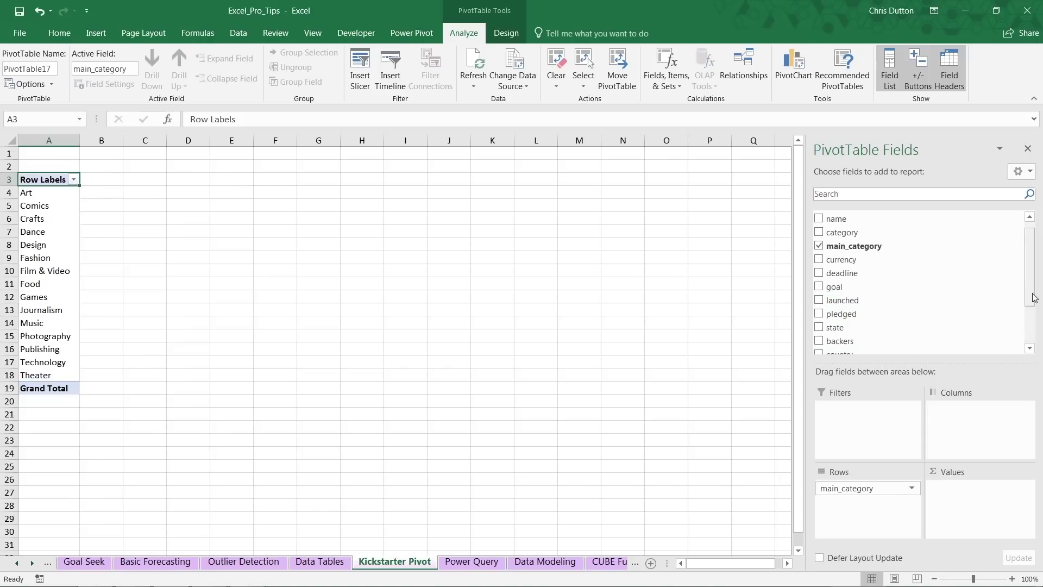
{"action": "left_click_drag", "start_coordinate": [1034, 296], "coordinate": [1034, 333]}
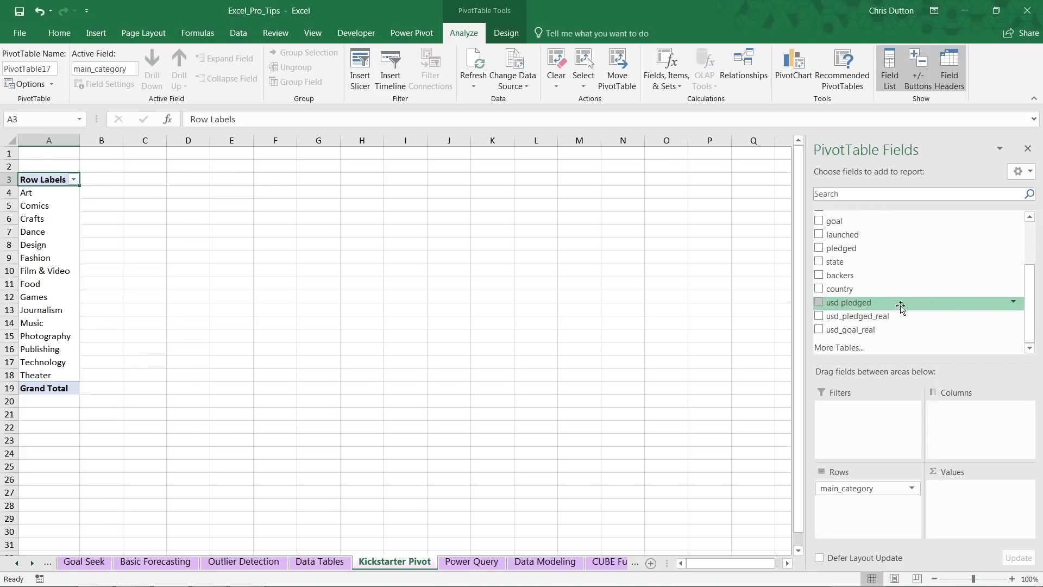
{"action": "left_click_drag", "start_coordinate": [896, 307], "coordinate": [971, 505]}
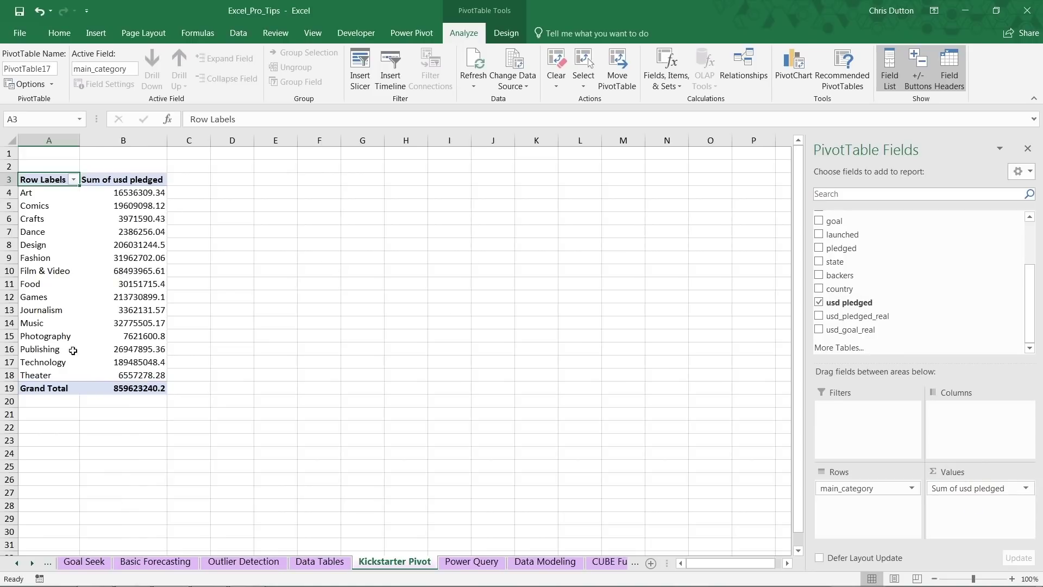
Format the pledged sums as Currency with 0 decimal places
{"action": "left_click", "coordinate": [133, 182]}
{"action": "right_click", "coordinate": [135, 183]}
{"action": "left_click", "coordinate": [185, 226]}
{"action": "left_click", "coordinate": [36, 136]}
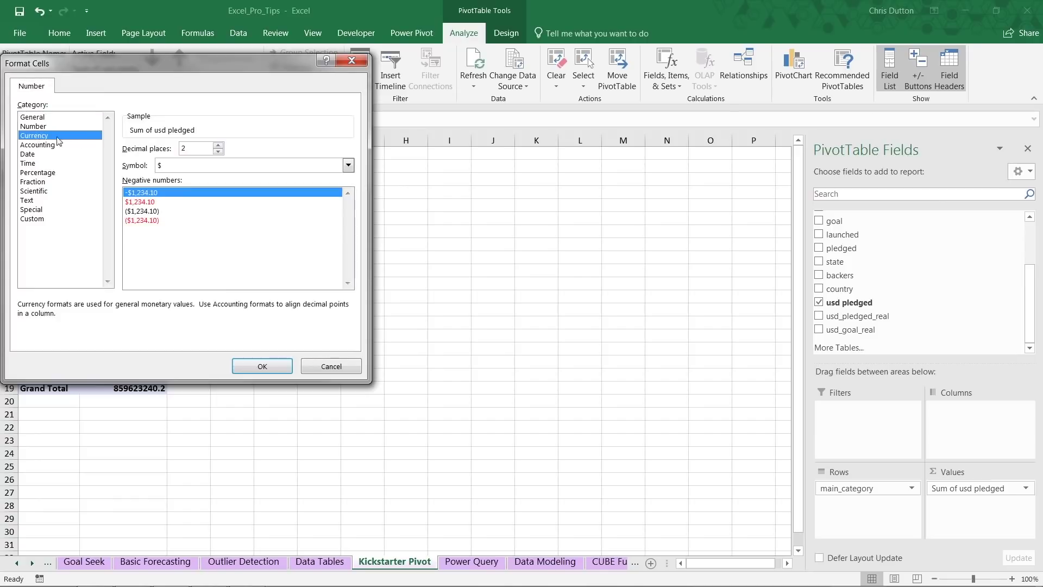
{"action": "left_click", "coordinate": [218, 152]}
{"action": "left_click", "coordinate": [218, 152]}
{"action": "left_click", "coordinate": [262, 366]}
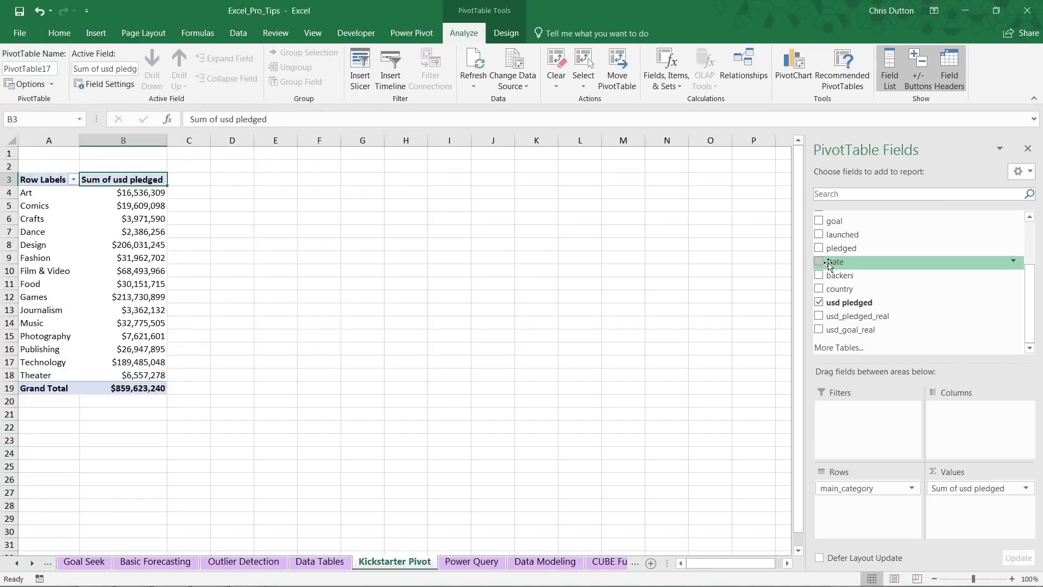
Add state as a report filter and set it to successful
{"action": "left_click_drag", "start_coordinate": [830, 264], "coordinate": [842, 419]}
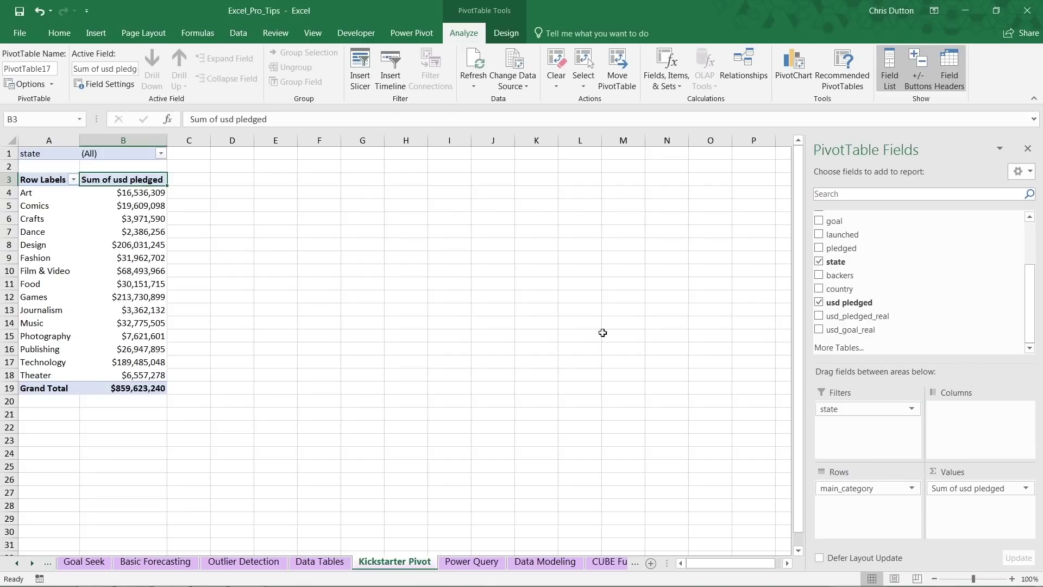
{"action": "left_click", "coordinate": [161, 155]}
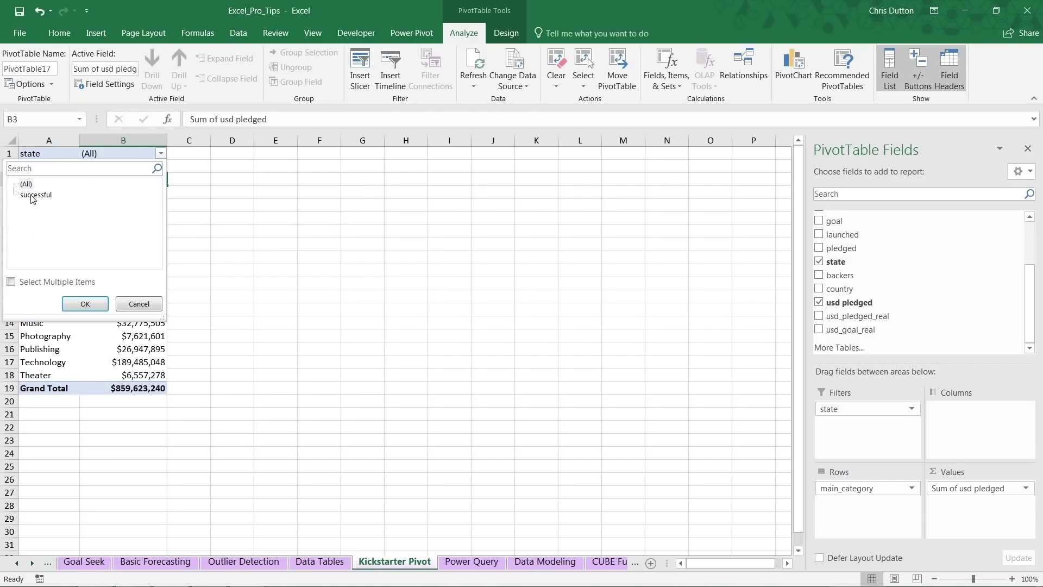
{"action": "left_click", "coordinate": [34, 196]}
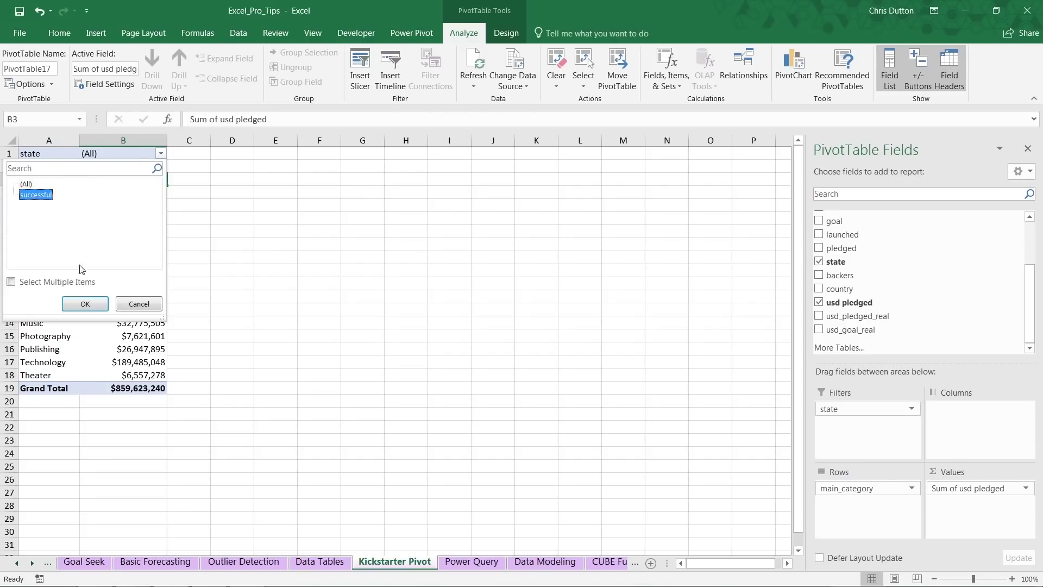
{"action": "left_click", "coordinate": [83, 304]}
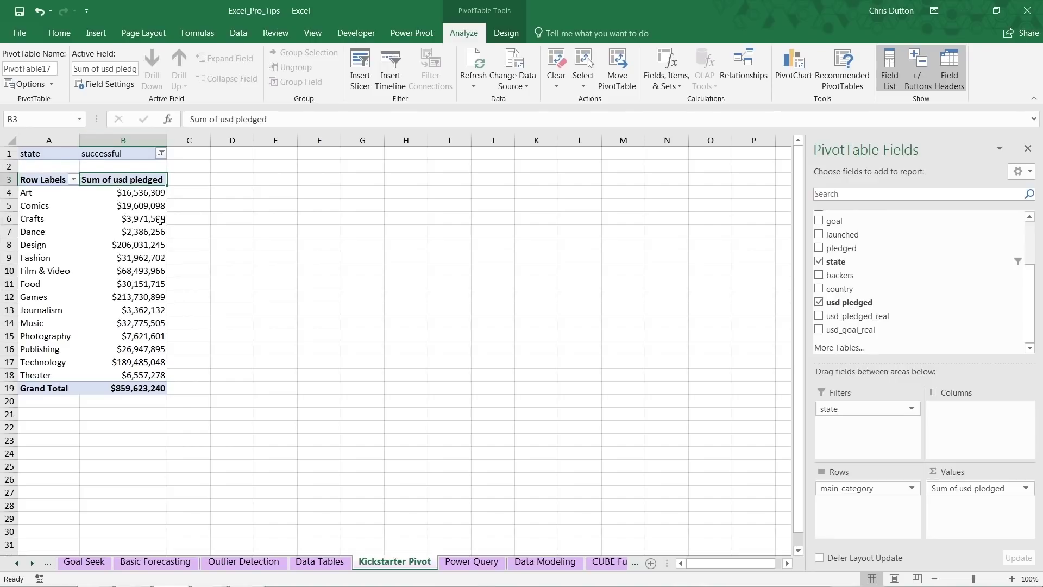
Highlight the Design, Games and Technology pledged totals, then select the B1 filter value
{"action": "mouse_move", "coordinate": [156, 240]}
{"action": "left_click_drag", "start_coordinate": [42, 249], "coordinate": [109, 244]}
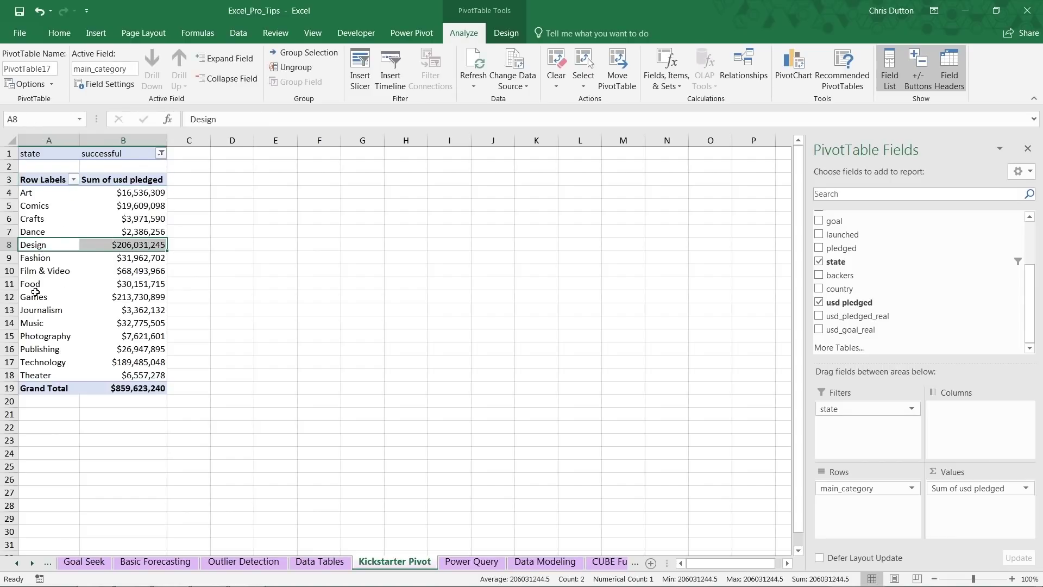
{"action": "left_click_drag", "start_coordinate": [34, 296], "coordinate": [115, 297]}
{"action": "left_click_drag", "start_coordinate": [37, 362], "coordinate": [123, 363]}
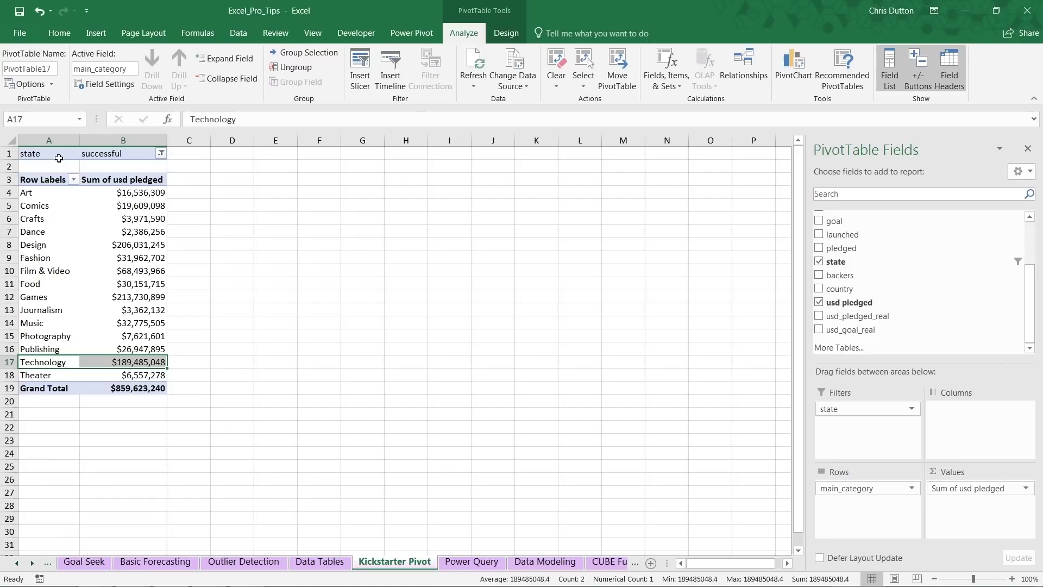
{"action": "left_click", "coordinate": [109, 154]}
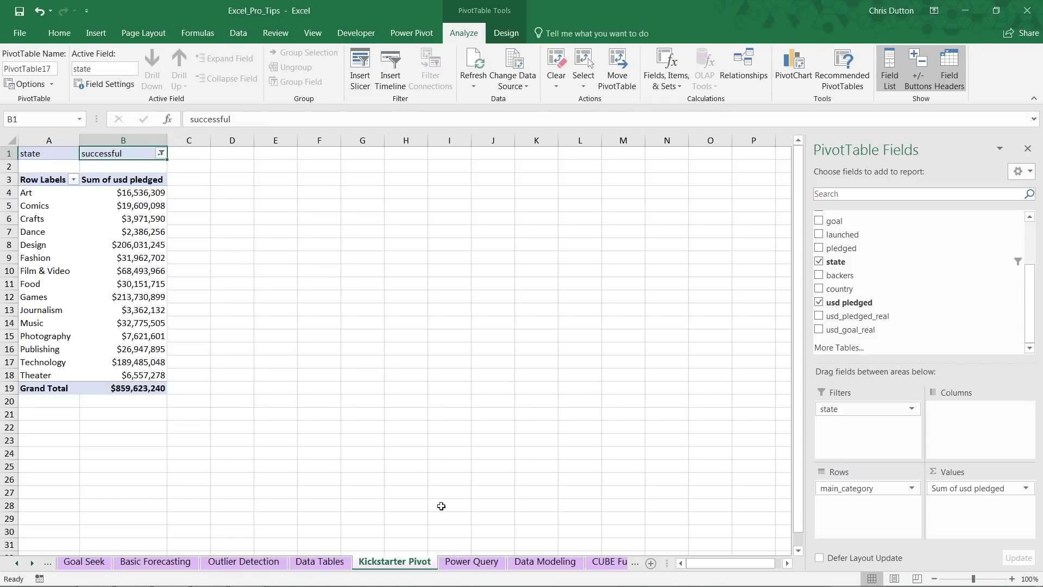
Open the kickstarter_projects query for editing from the Queries & Connections pane
{"action": "left_click", "coordinate": [239, 34]}
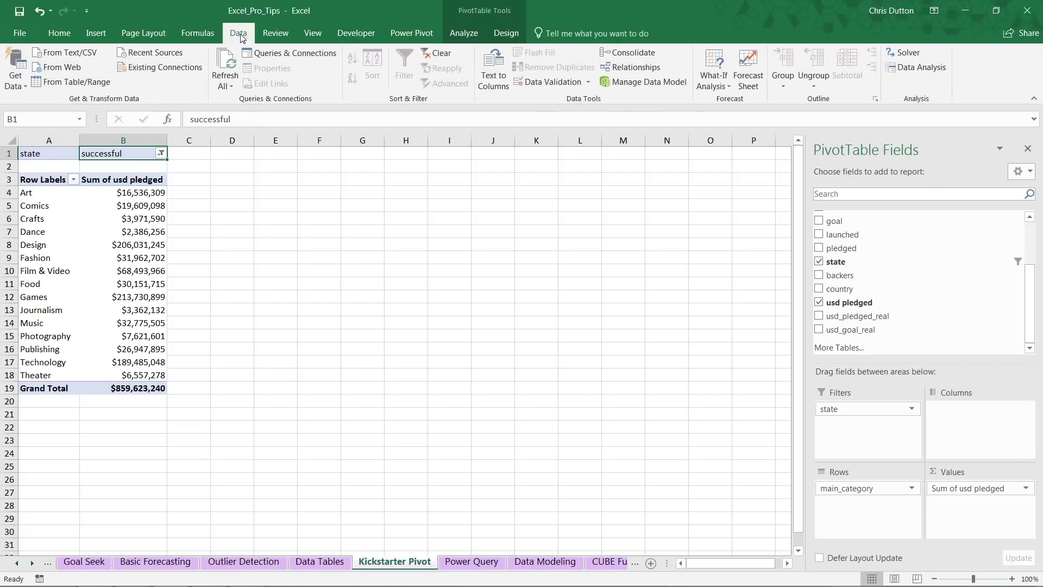
{"action": "left_click", "coordinate": [291, 53]}
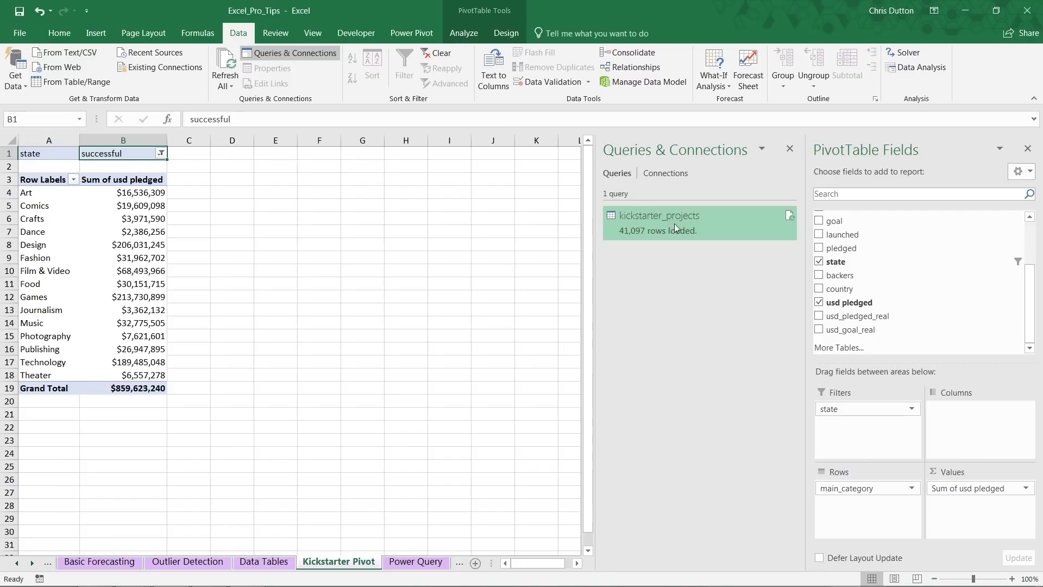
{"action": "right_click", "coordinate": [677, 225]}
{"action": "left_click", "coordinate": [709, 266]}
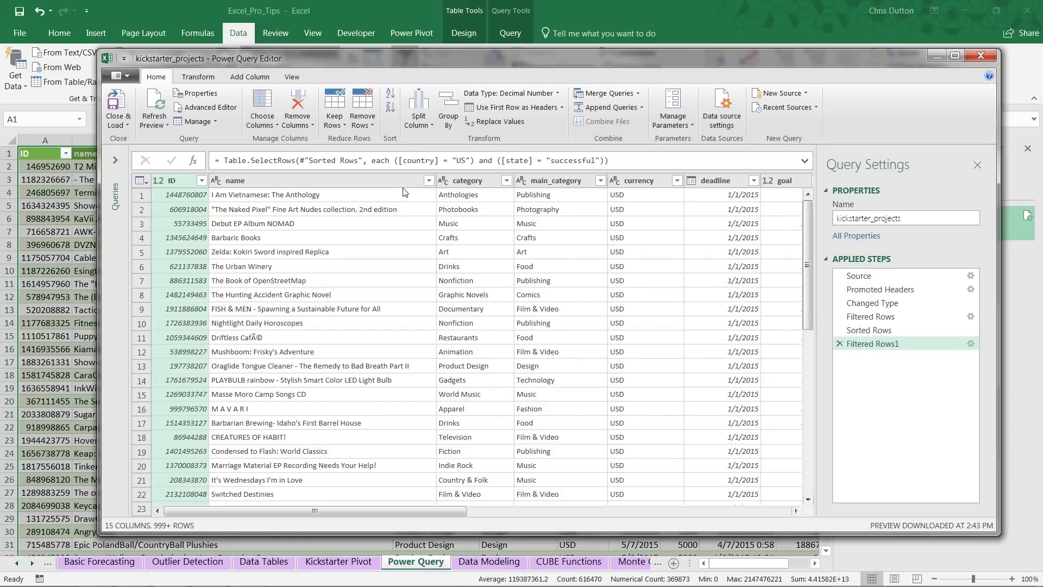
Remove the state = successful clause from the Filtered Rows1 step, keeping only country = US
{"action": "left_click", "coordinate": [394, 161]}
{"action": "type", "text": "("}
{"action": "left_click", "coordinate": [970, 343]}
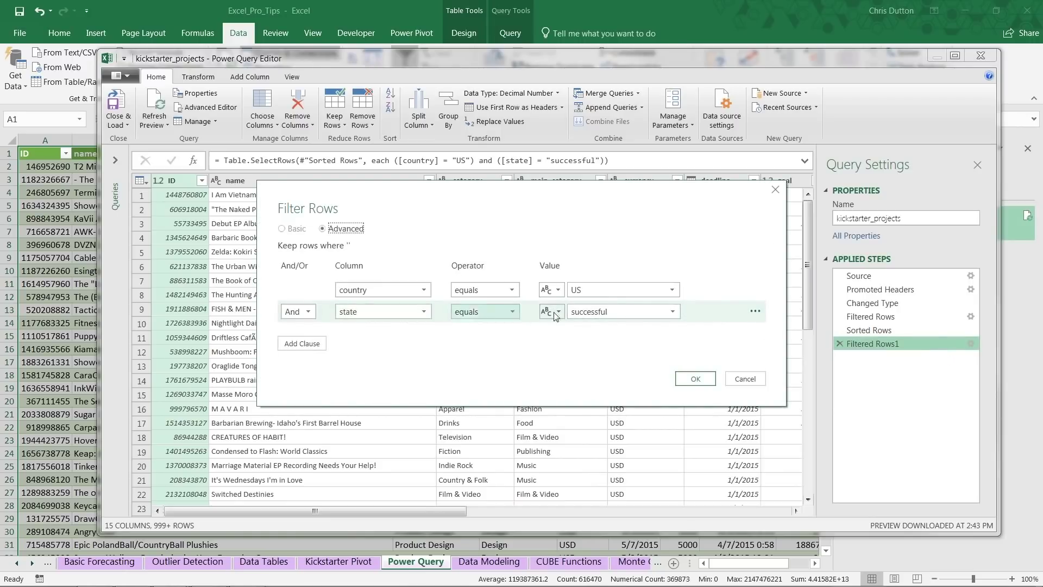
{"action": "left_click", "coordinate": [755, 311]}
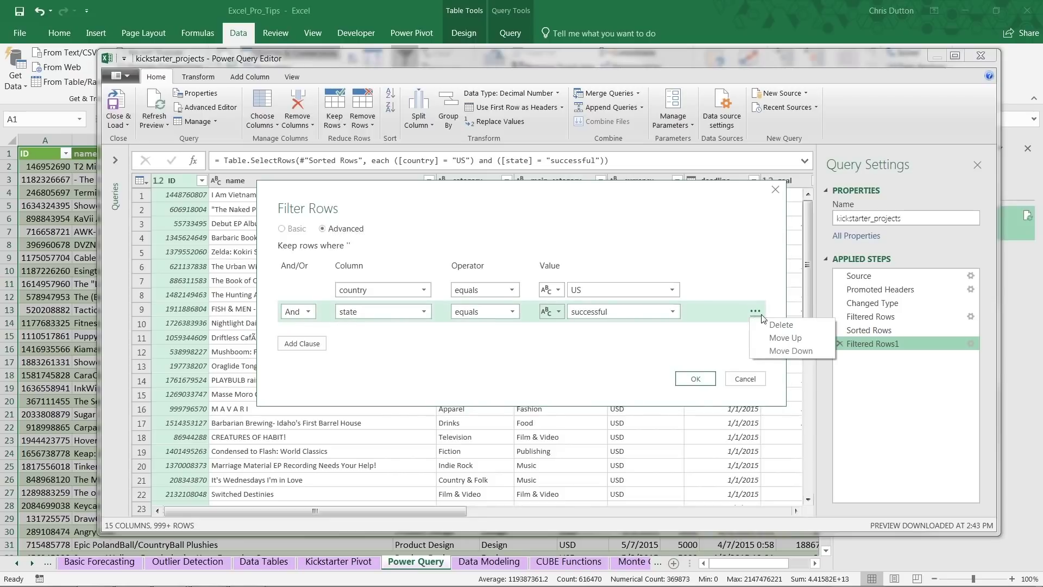
{"action": "left_click", "coordinate": [773, 325]}
{"action": "left_click", "coordinate": [695, 357]}
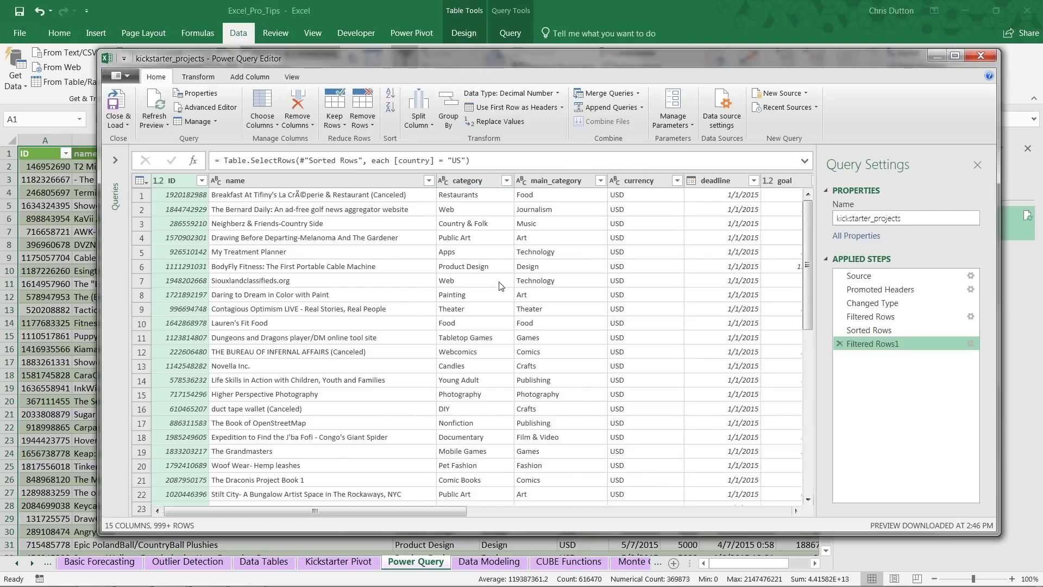
Close & Load the edited kickstarter_projects query, reloading 127,875 US rows into the Power Query sheet
{"action": "left_click", "coordinate": [124, 104]}
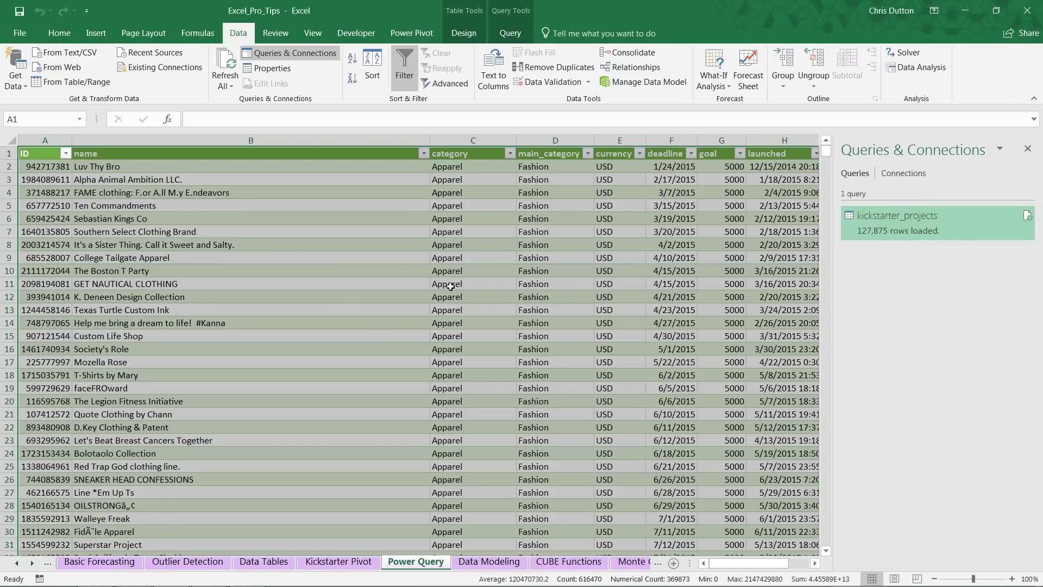
Go to the Kickstarter Pivot sheet and refresh the pivot with the updated query data
{"action": "left_click", "coordinate": [1028, 149]}
{"action": "left_click", "coordinate": [338, 561]}
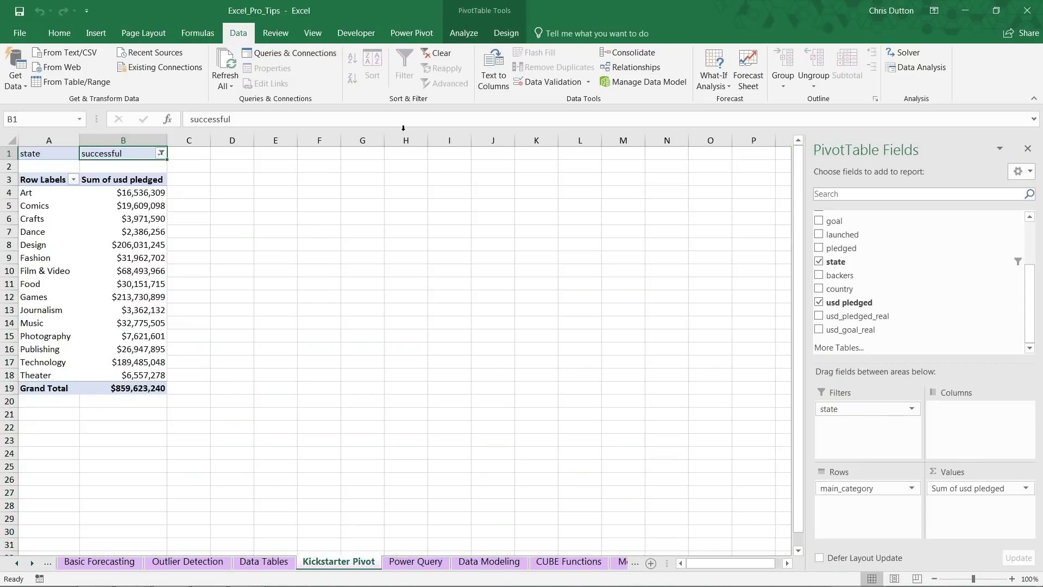
{"action": "left_click", "coordinate": [465, 33]}
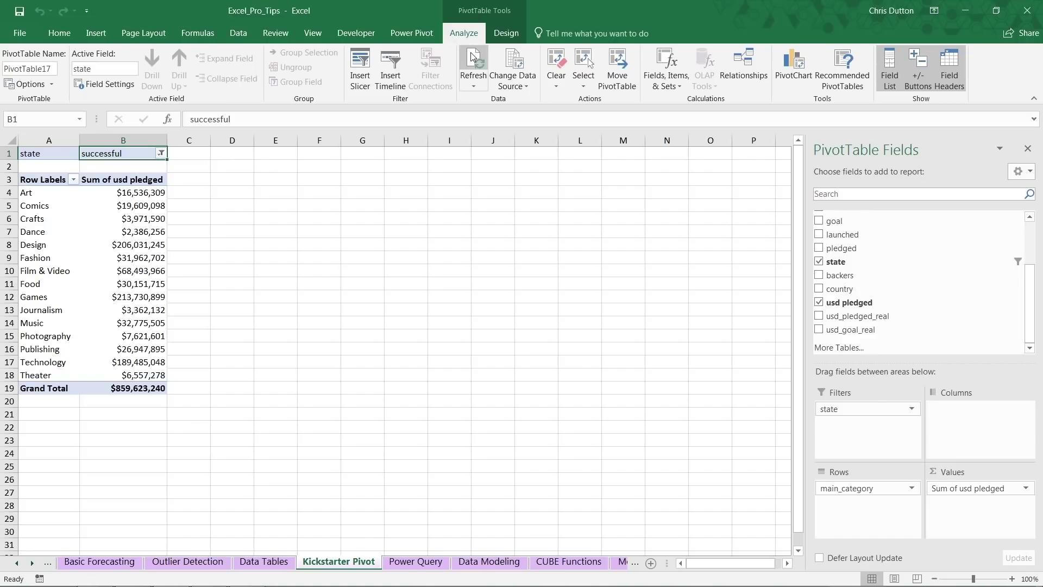
{"action": "left_click", "coordinate": [472, 59]}
Filter the pivot's state field to failed, totalling $58,888,808 pledged
{"action": "left_click", "coordinate": [161, 153]}
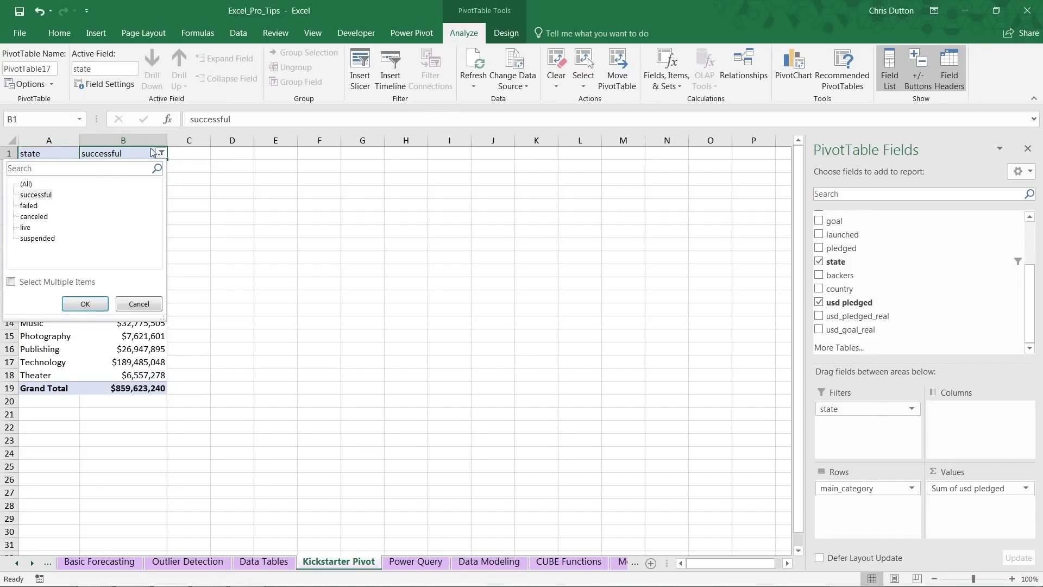
{"action": "left_click", "coordinate": [28, 206]}
{"action": "left_click", "coordinate": [83, 304]}
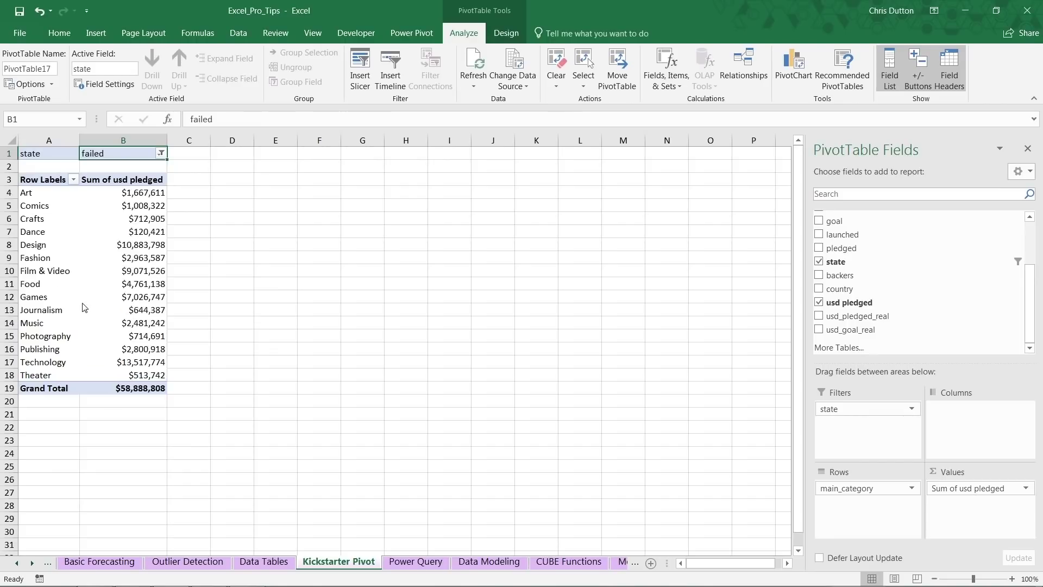
{"action": "mouse_move", "coordinate": [137, 211]}
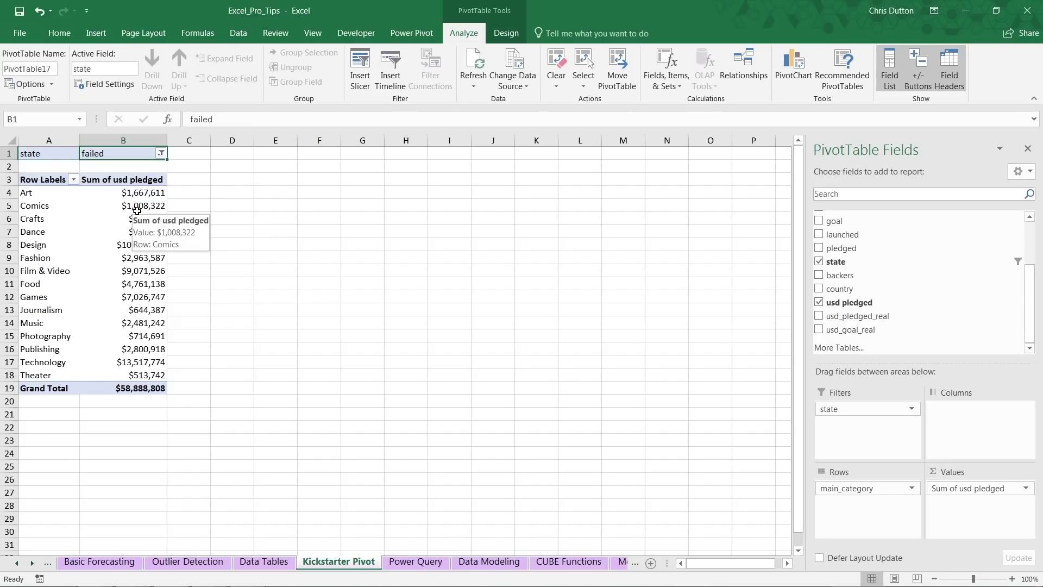